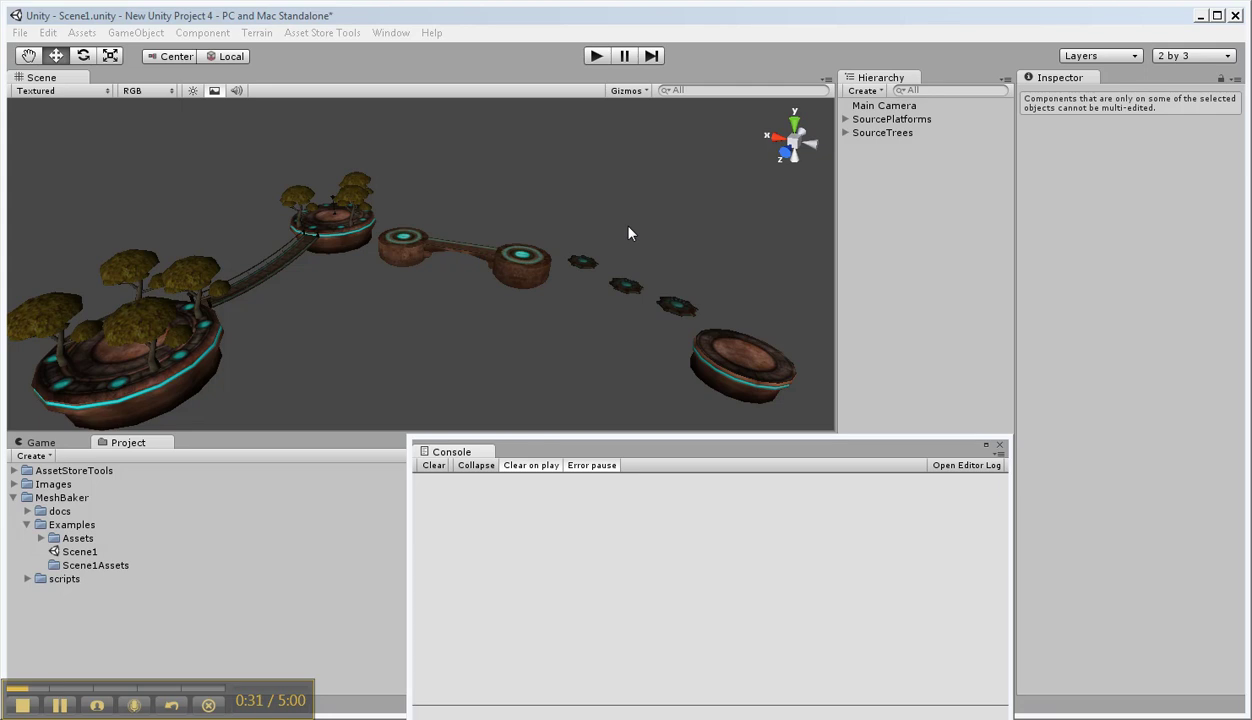
- Inspect a platform piece, the bridge and a small floating platform, then clear the selection
click(182, 352)
click(446, 254)
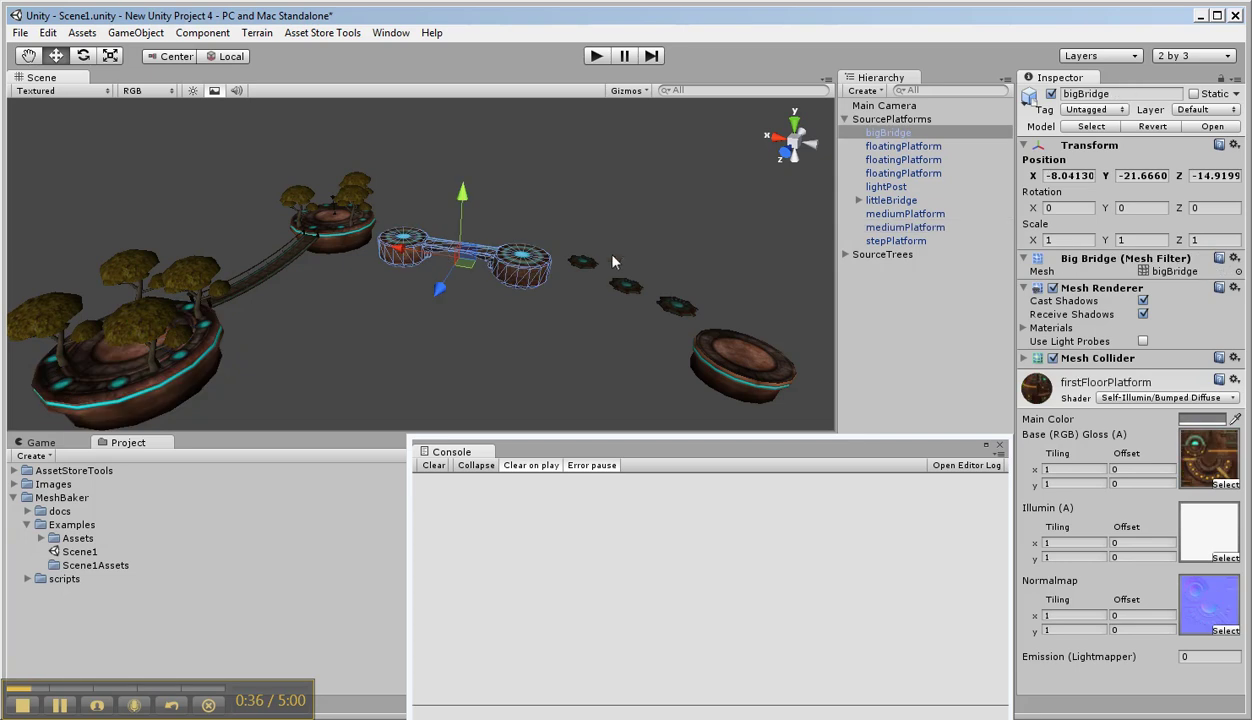
click(582, 262)
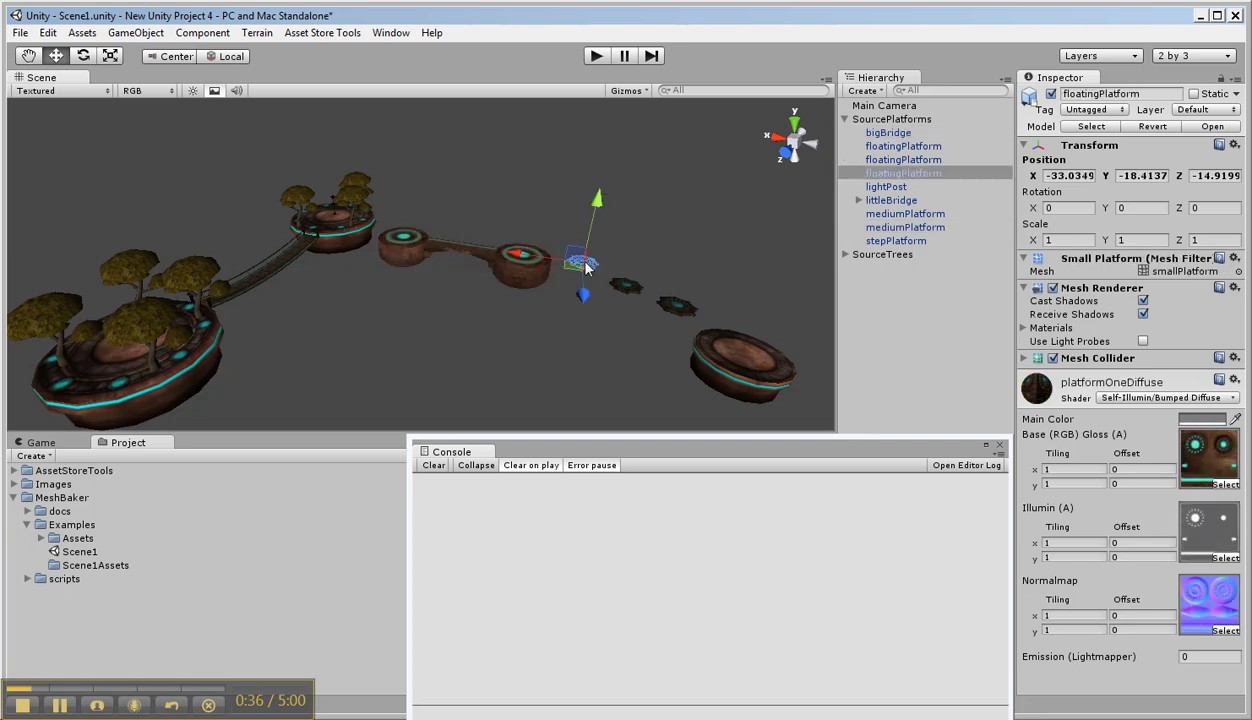
click(704, 240)
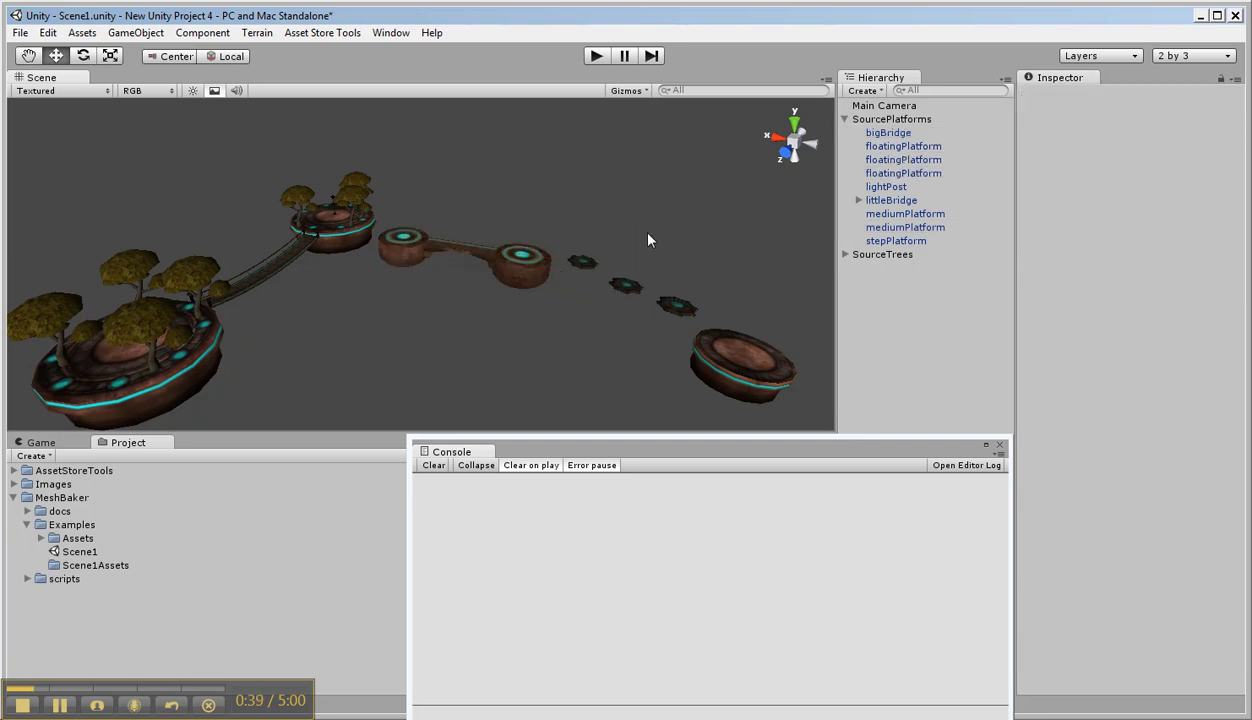
- Create a MeshBaker object via Create Other > Mesh Baker and show MeshBaker0's settings
click(135, 32)
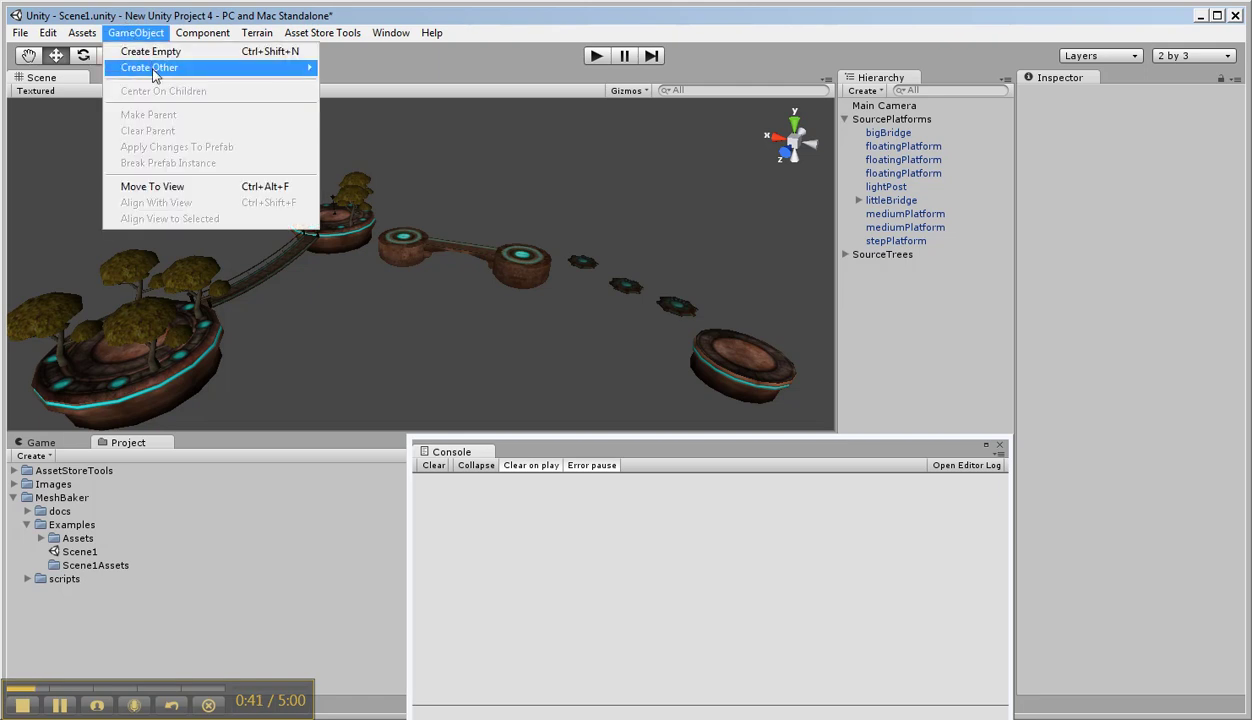
mouse_move(155, 75)
mouse_move(410, 410)
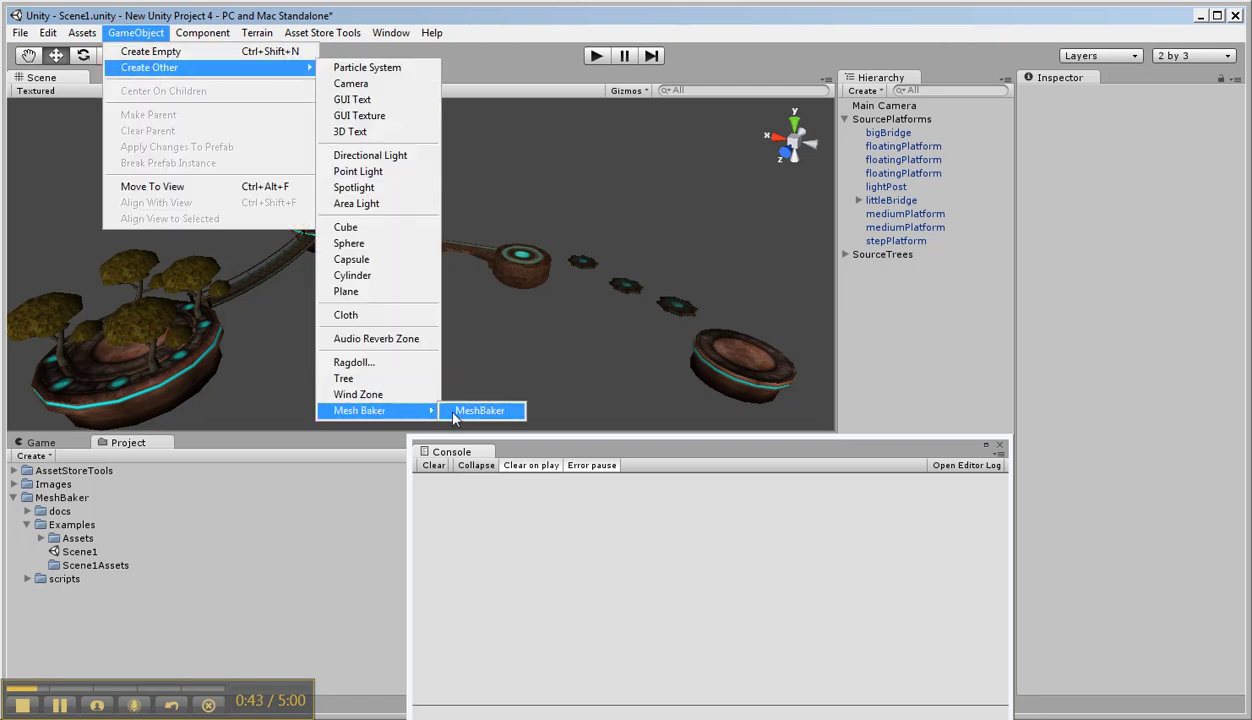
click(470, 411)
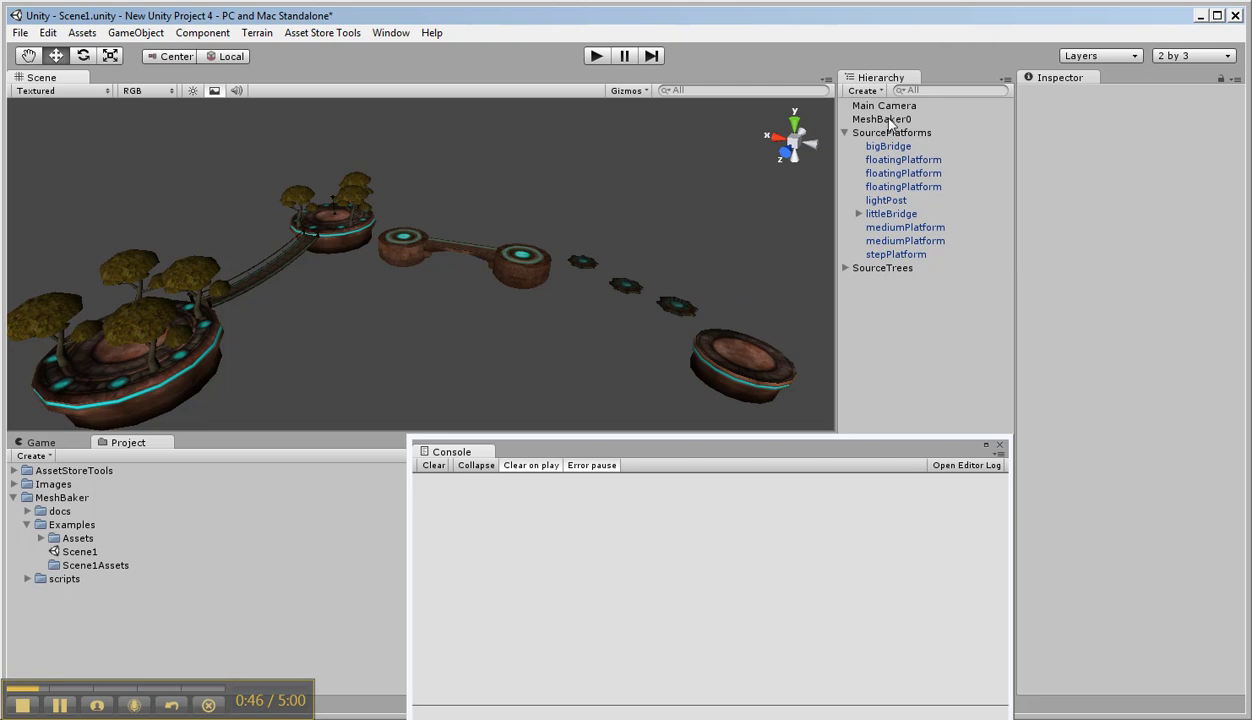
click(885, 119)
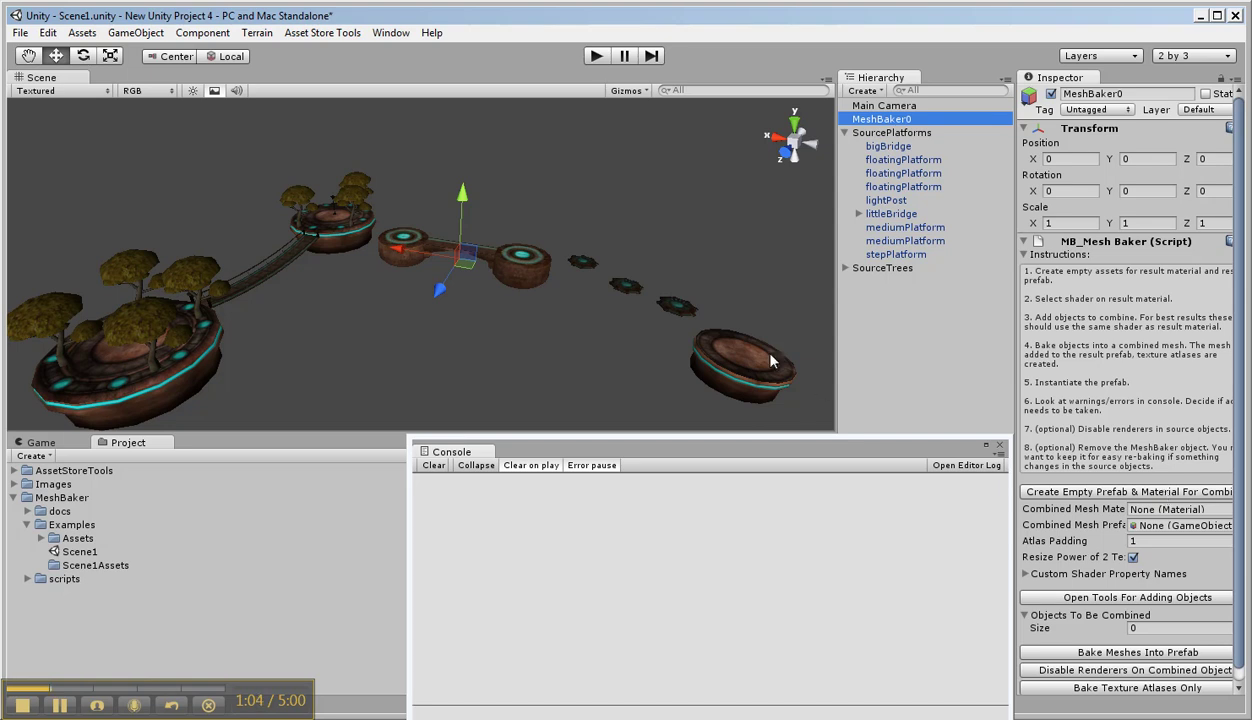
- Create an empty prefab and material named 'platforms' in MeshBaker/Examples/Scene1Assets
click(1110, 492)
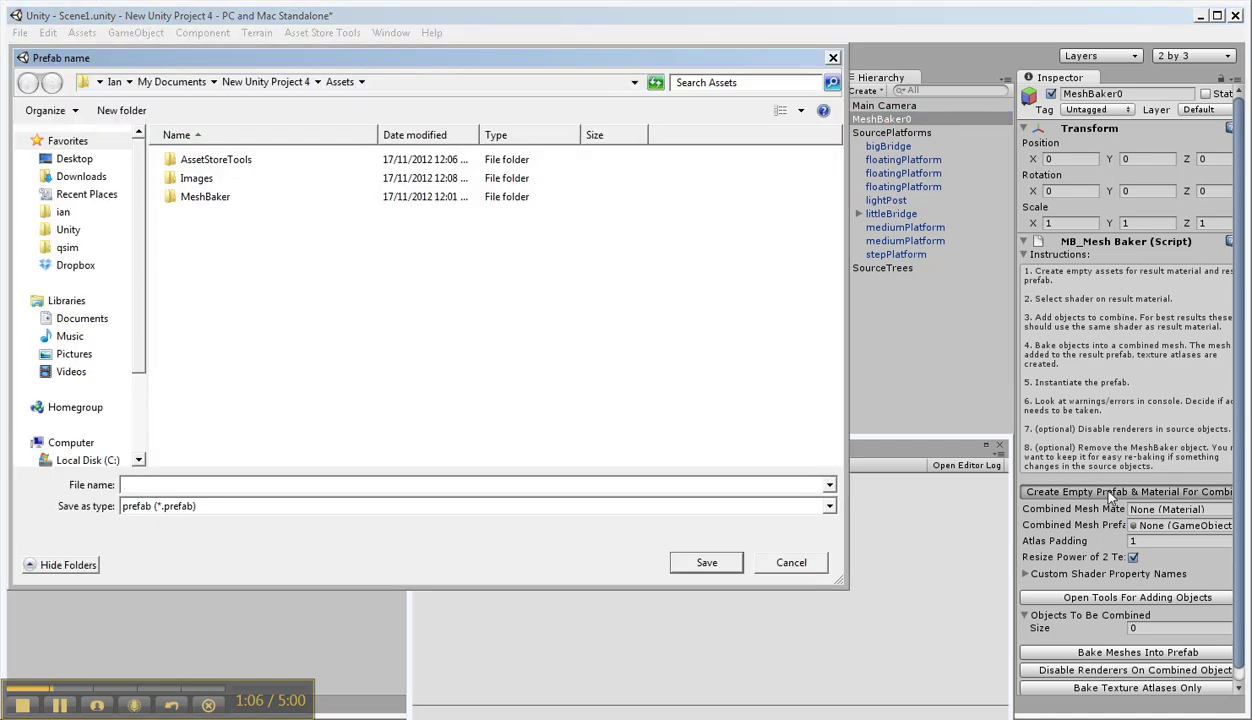
double_click(195, 198)
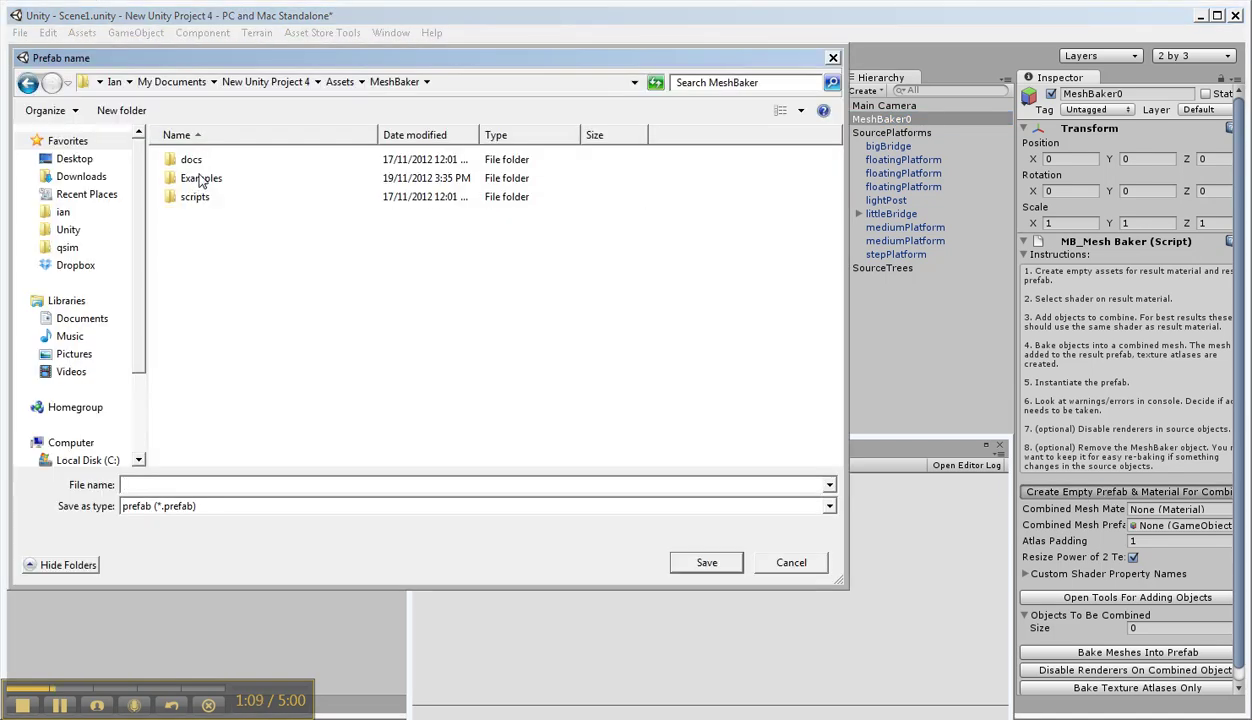
double_click(200, 179)
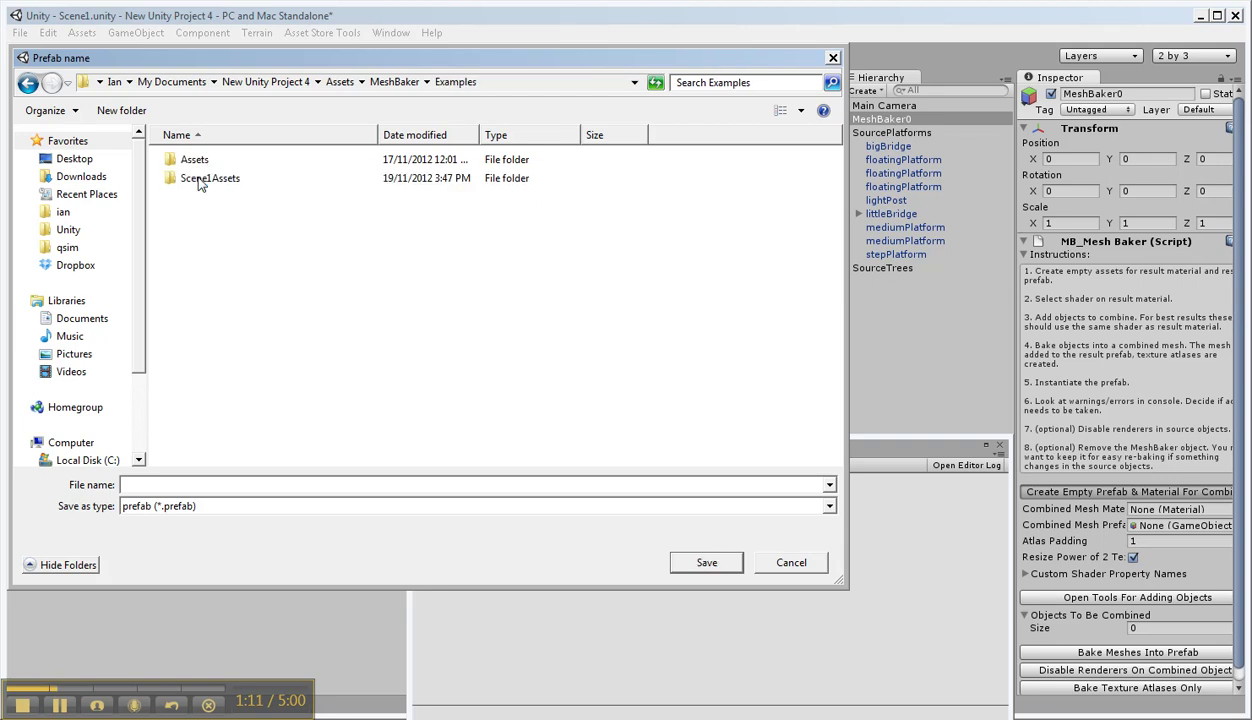
double_click(200, 181)
click(221, 484)
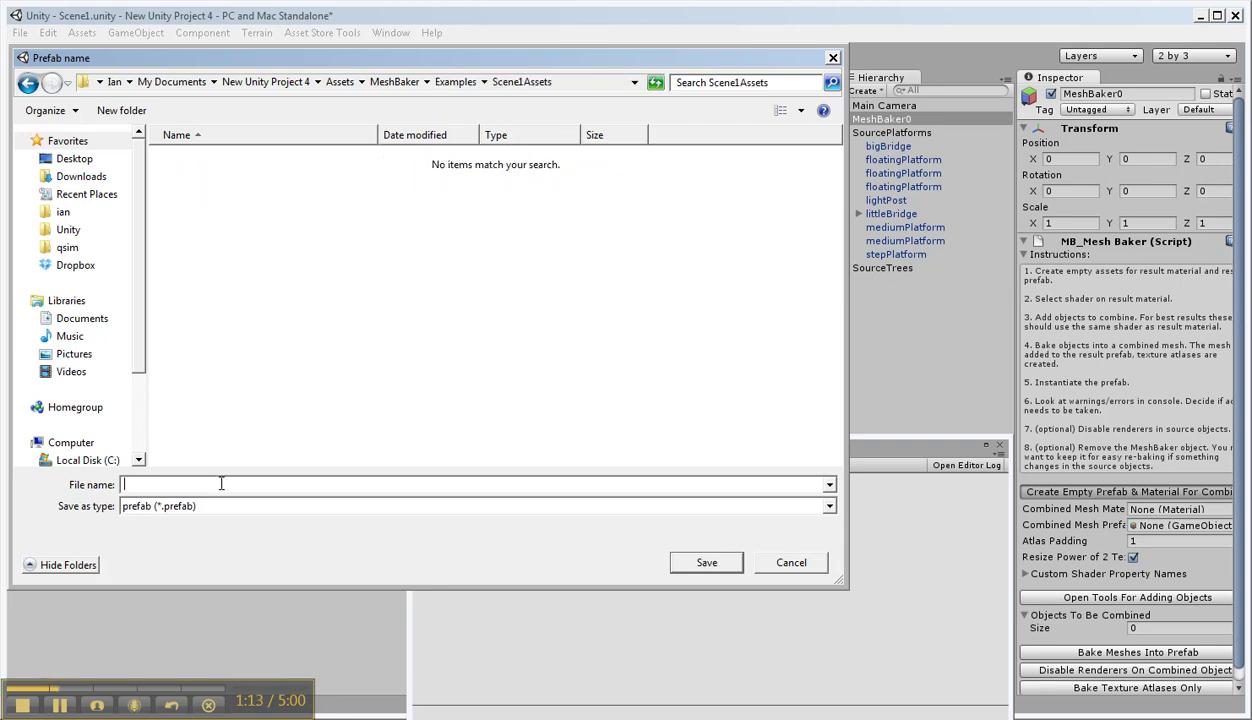
text(platforms)
click(706, 562)
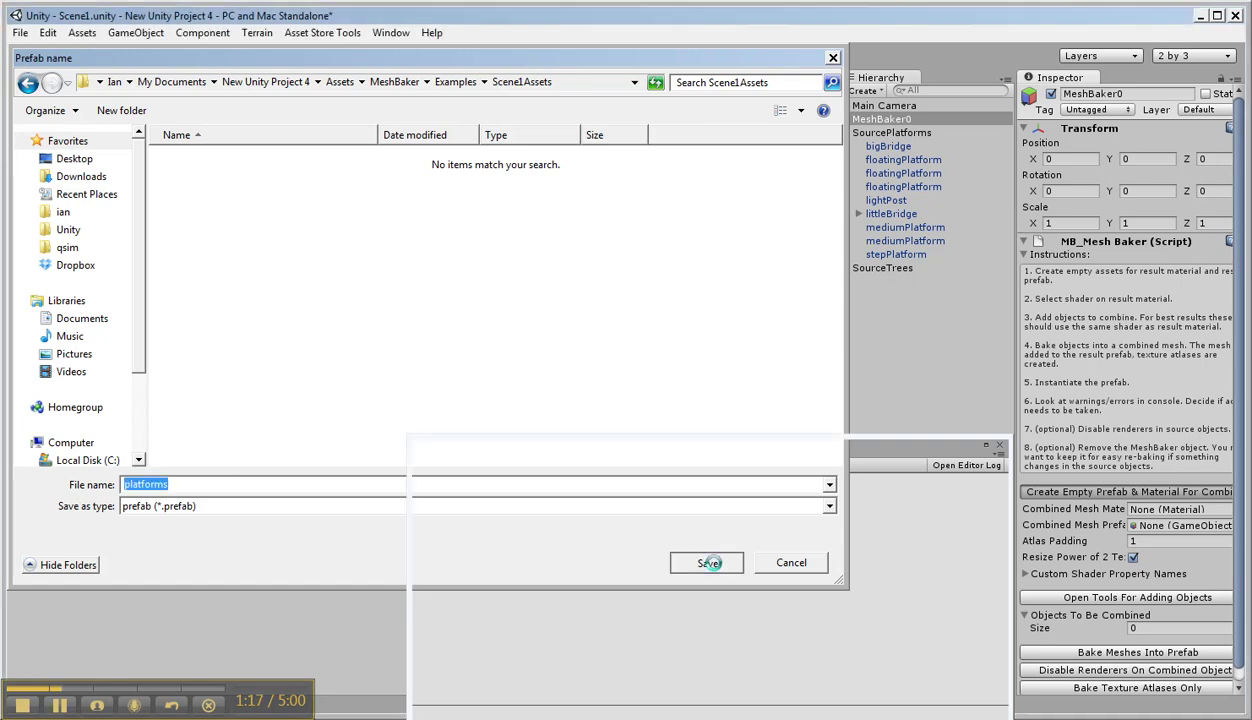
- Review the new platforms prefab and platforms-mat material, then reselect MeshBaker0
click(95, 577)
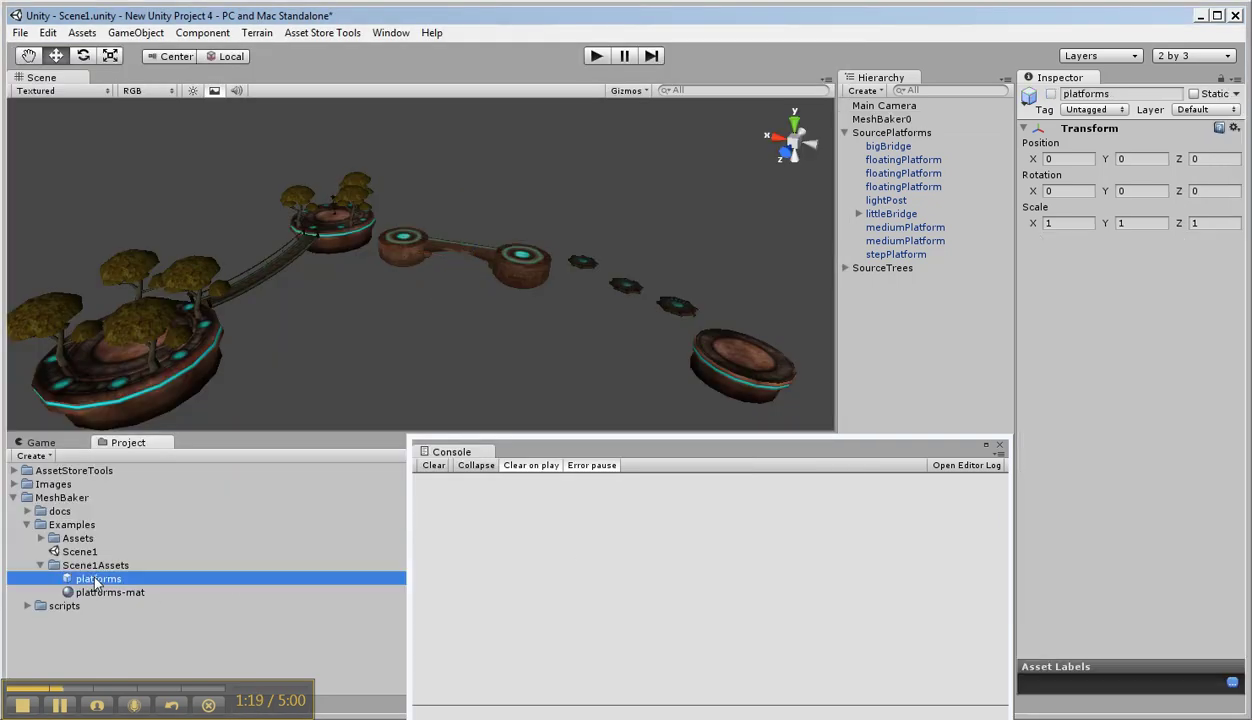
click(104, 592)
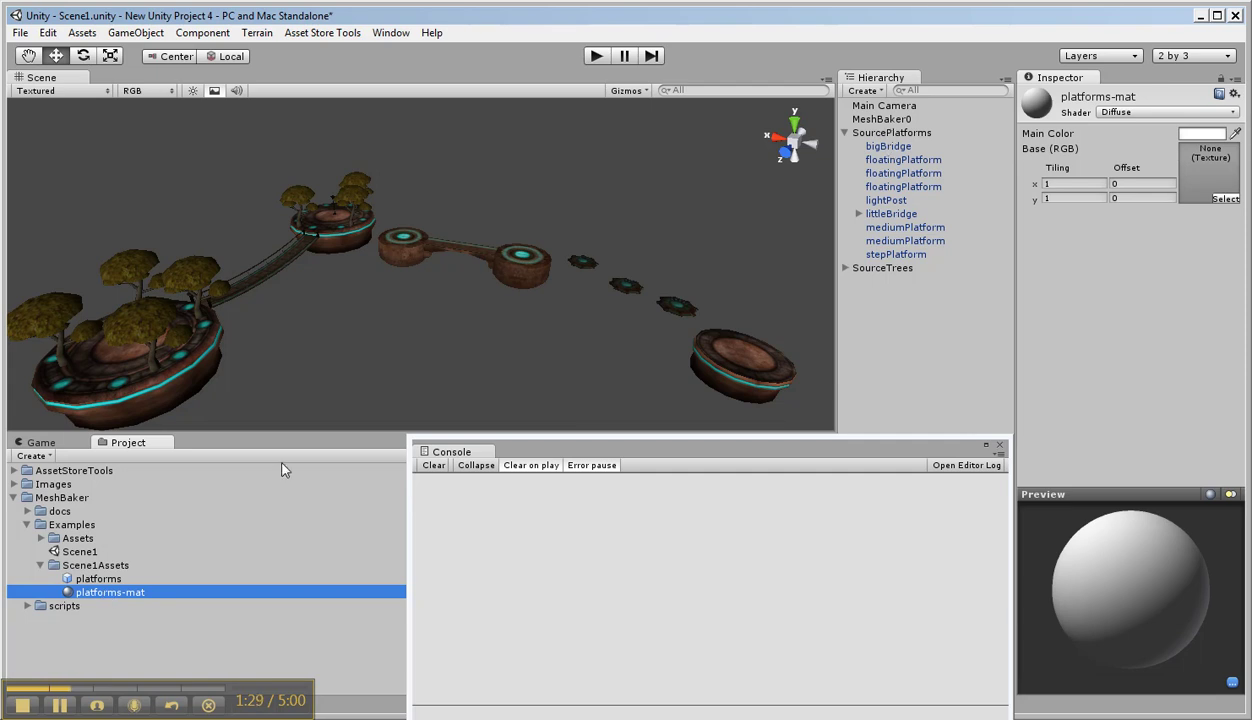
click(905, 120)
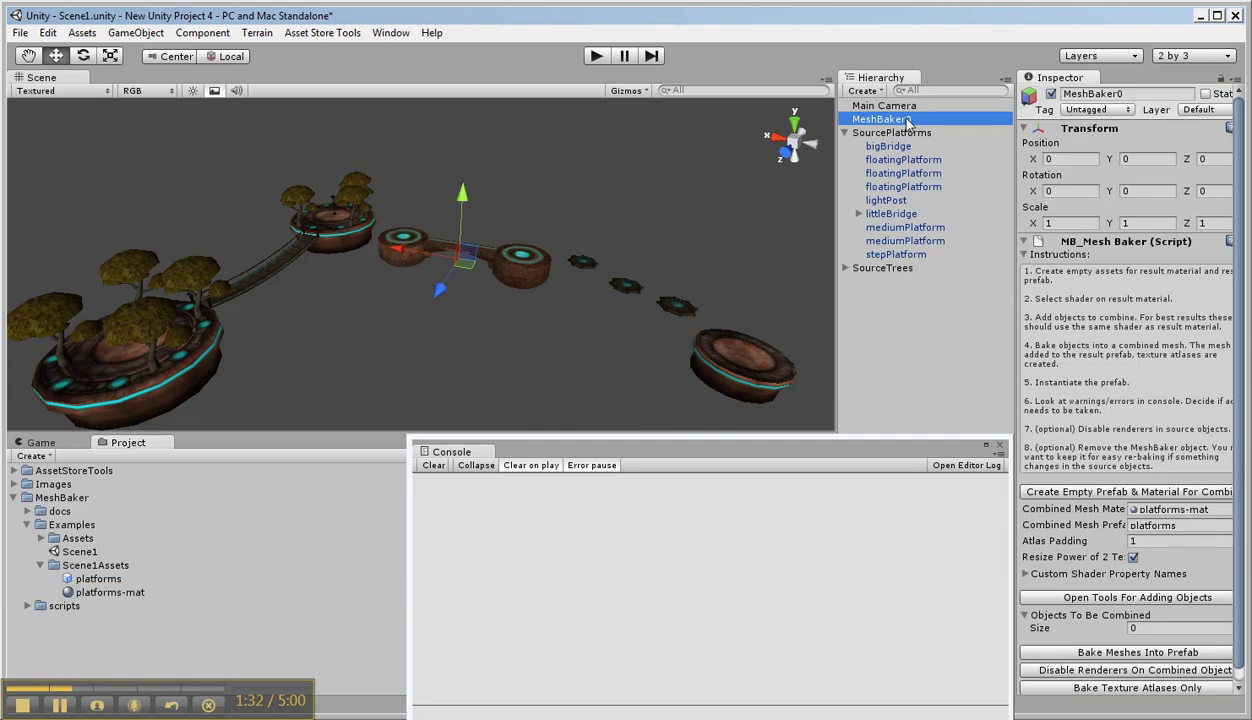
- Open the Mesh Baker tools and list the shaders used in the scene
click(1137, 598)
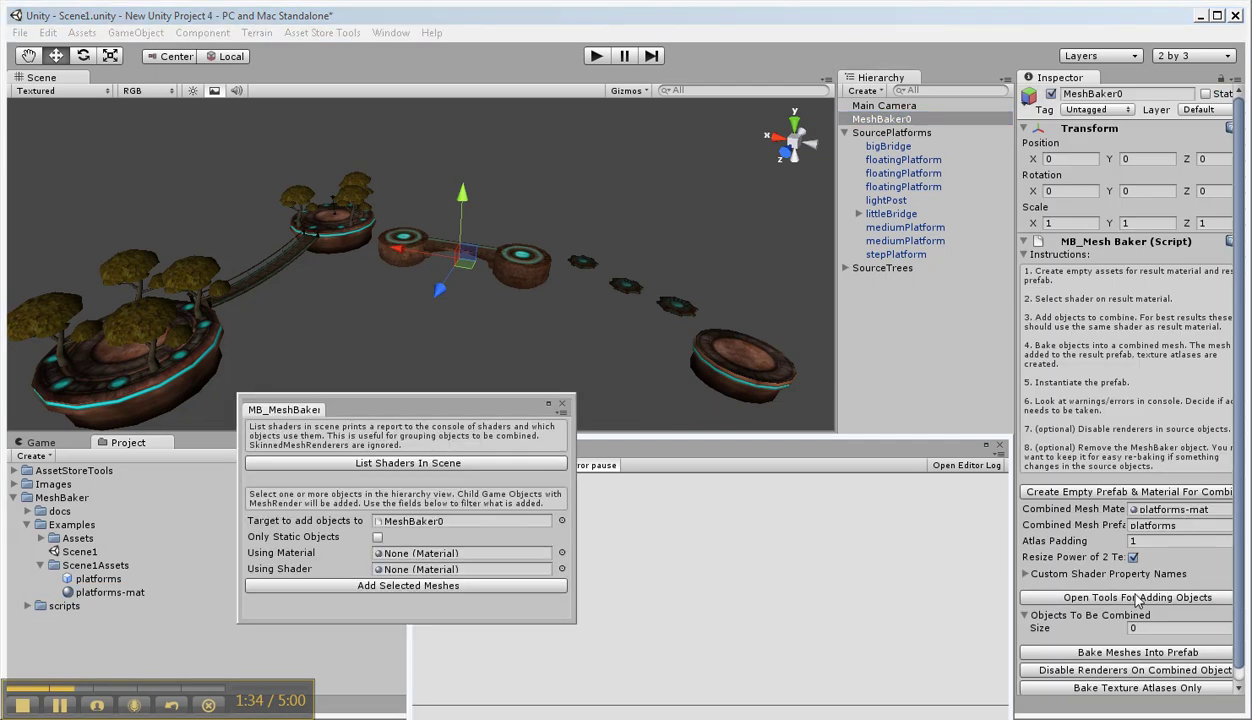
click(463, 467)
click(602, 450)
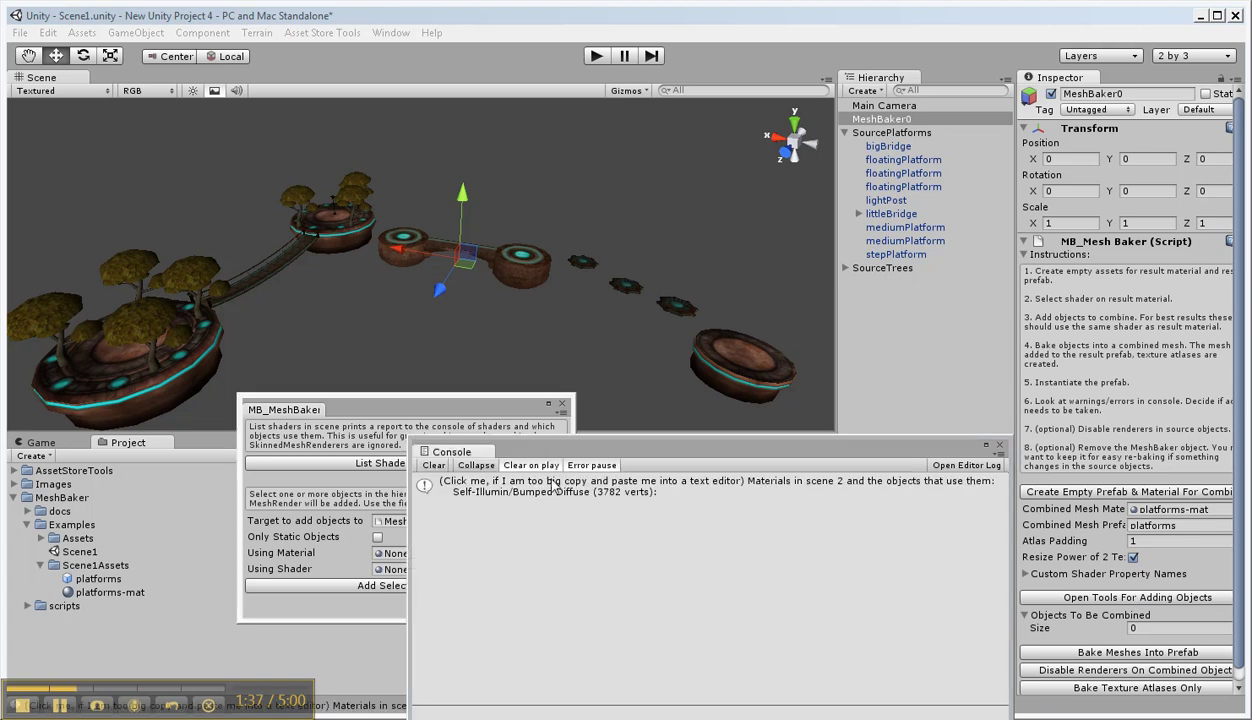
click(527, 487)
- Enlarge and reposition the Console to read the shader report
drag(555, 447, 605, 252)
drag(646, 507, 657, 334)
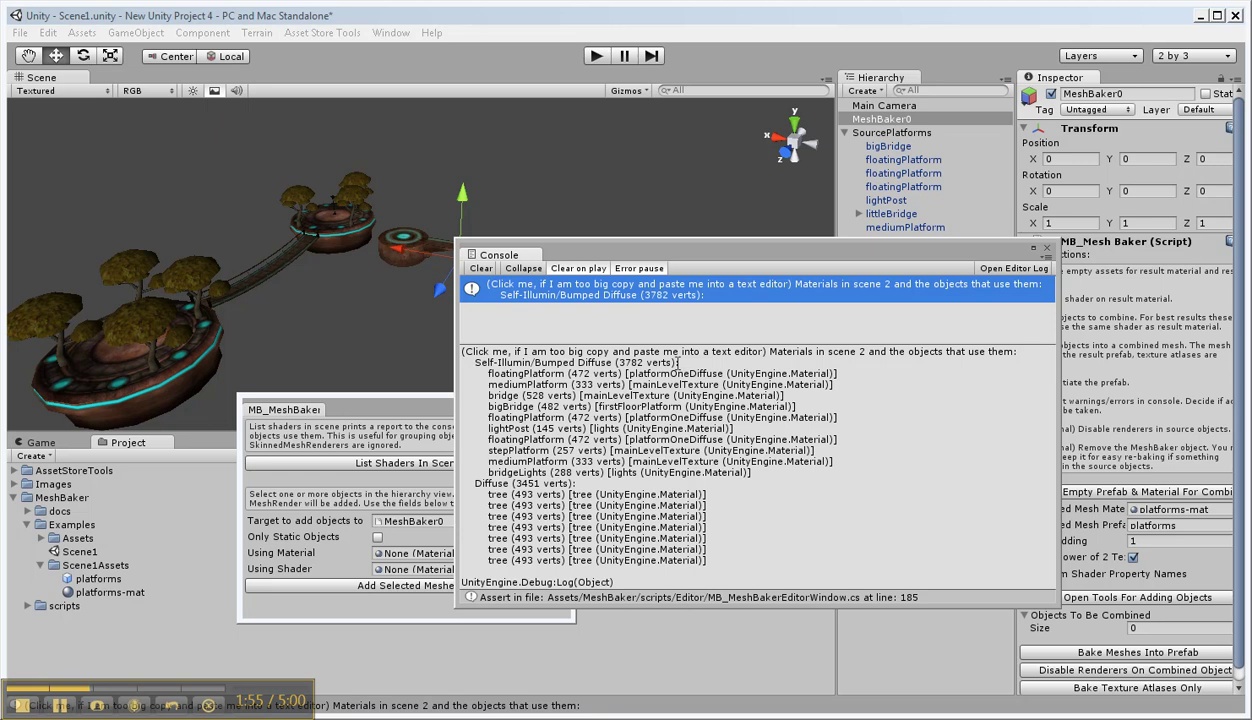
drag(780, 258, 799, 331)
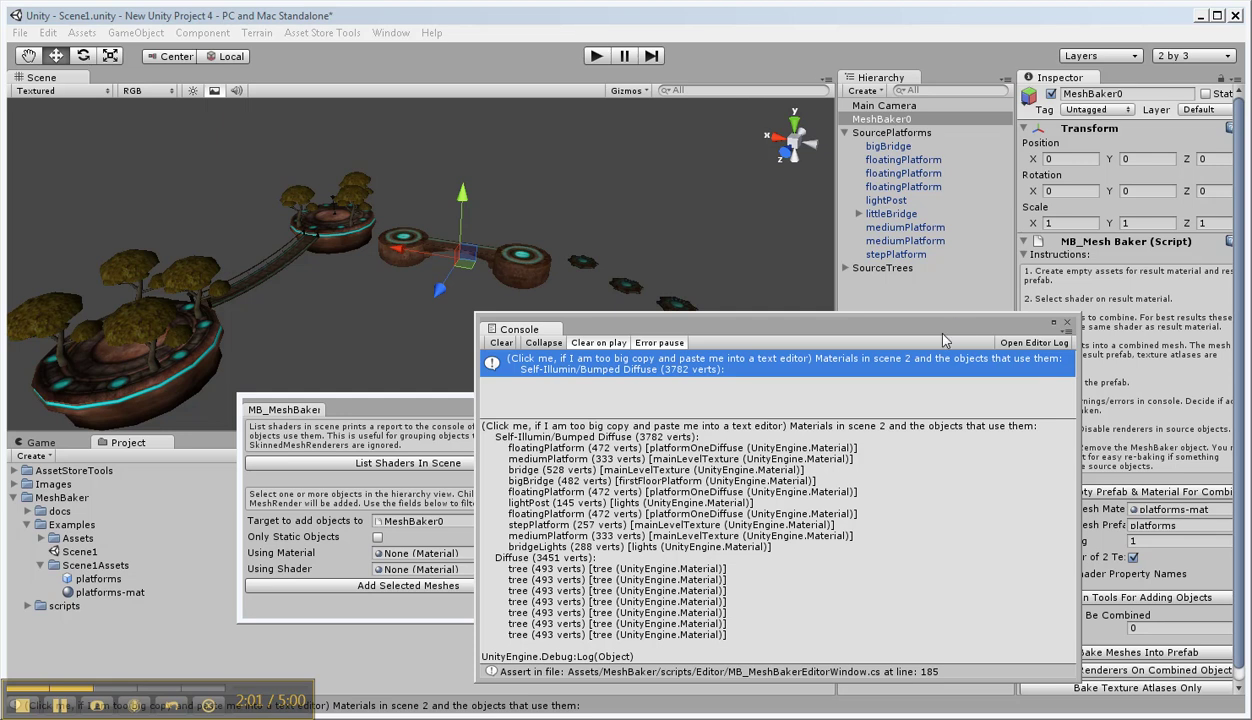
drag(945, 327, 1102, 542)
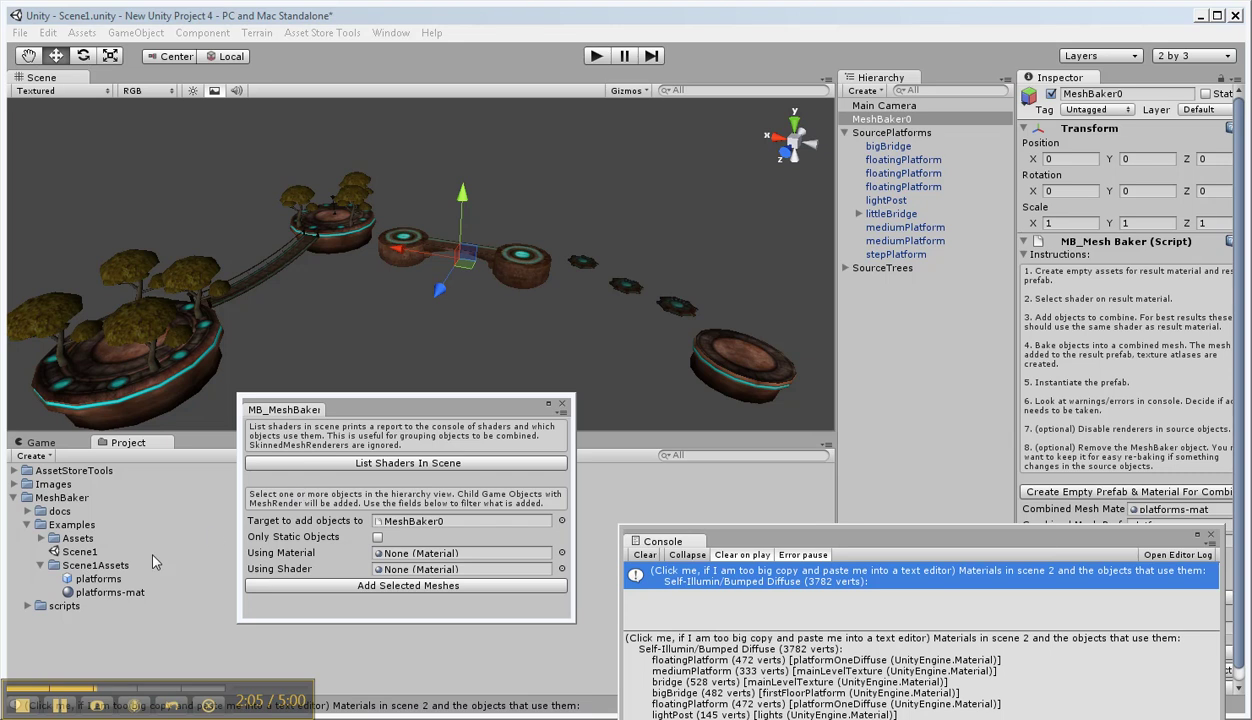
- Set the platforms-mat material's shader to Self-Illumin/Bumped Diffuse, then reselect MeshBaker0
click(108, 594)
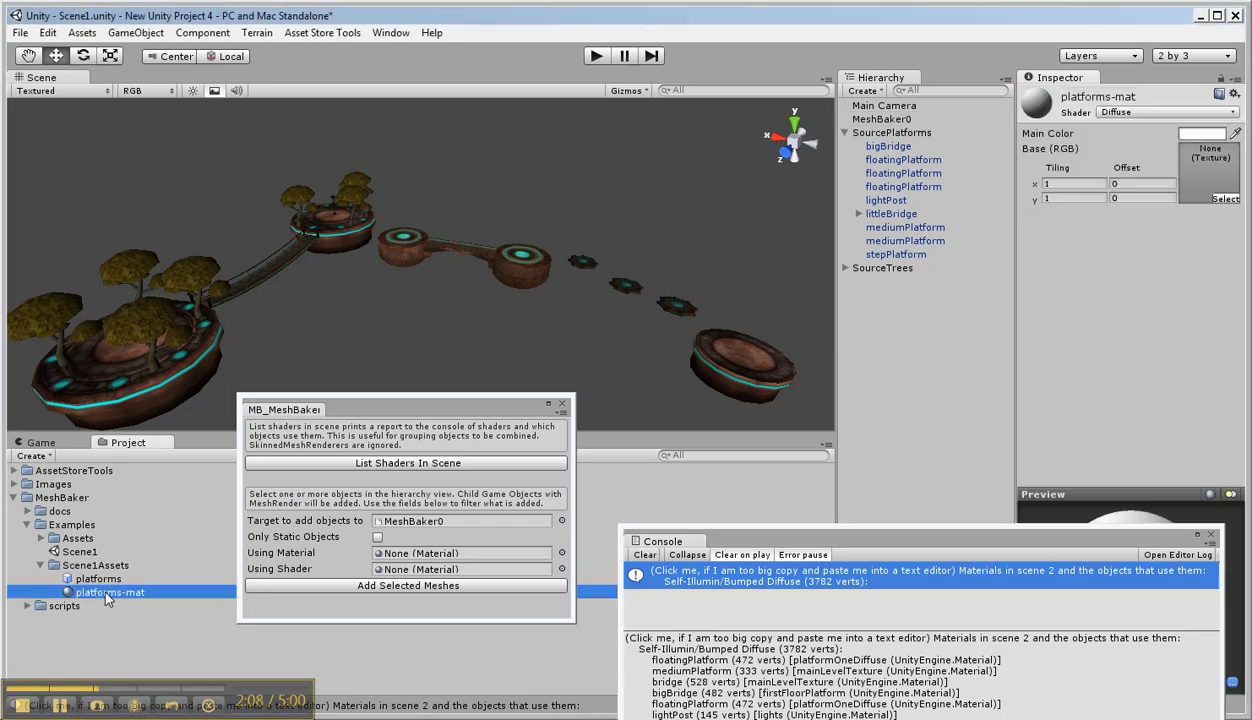
click(1135, 113)
mouse_move(1140, 388)
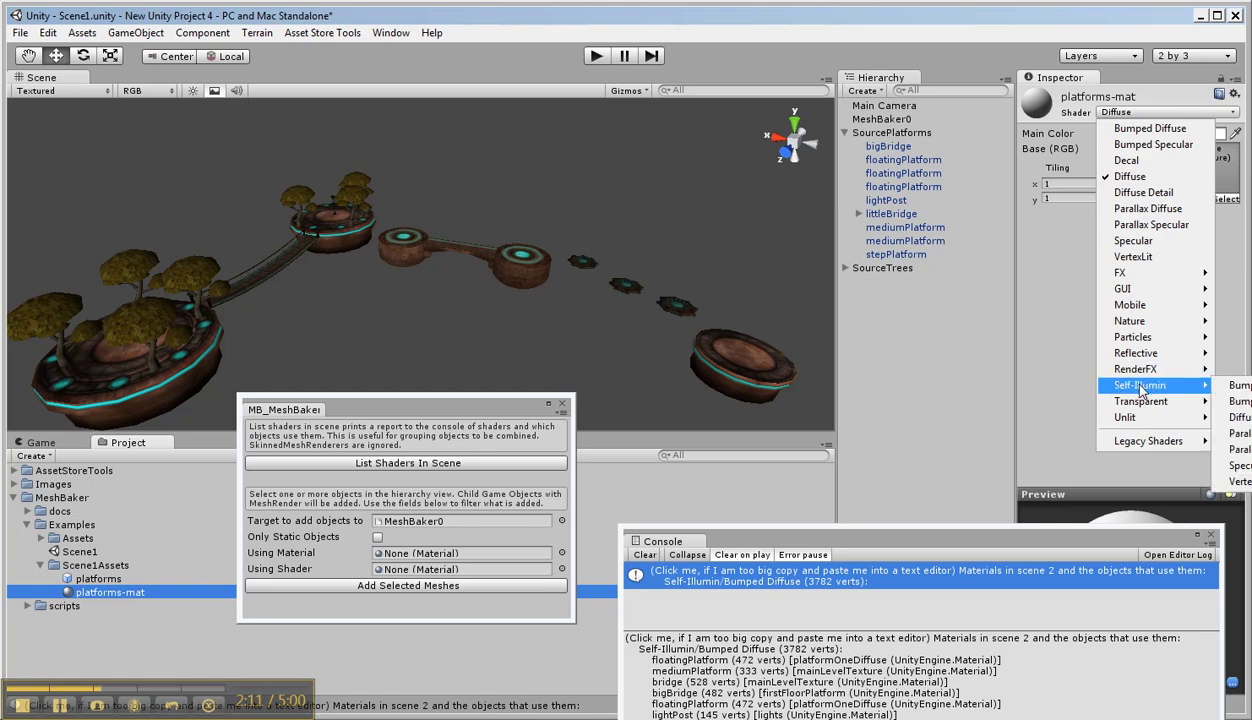
click(1240, 386)
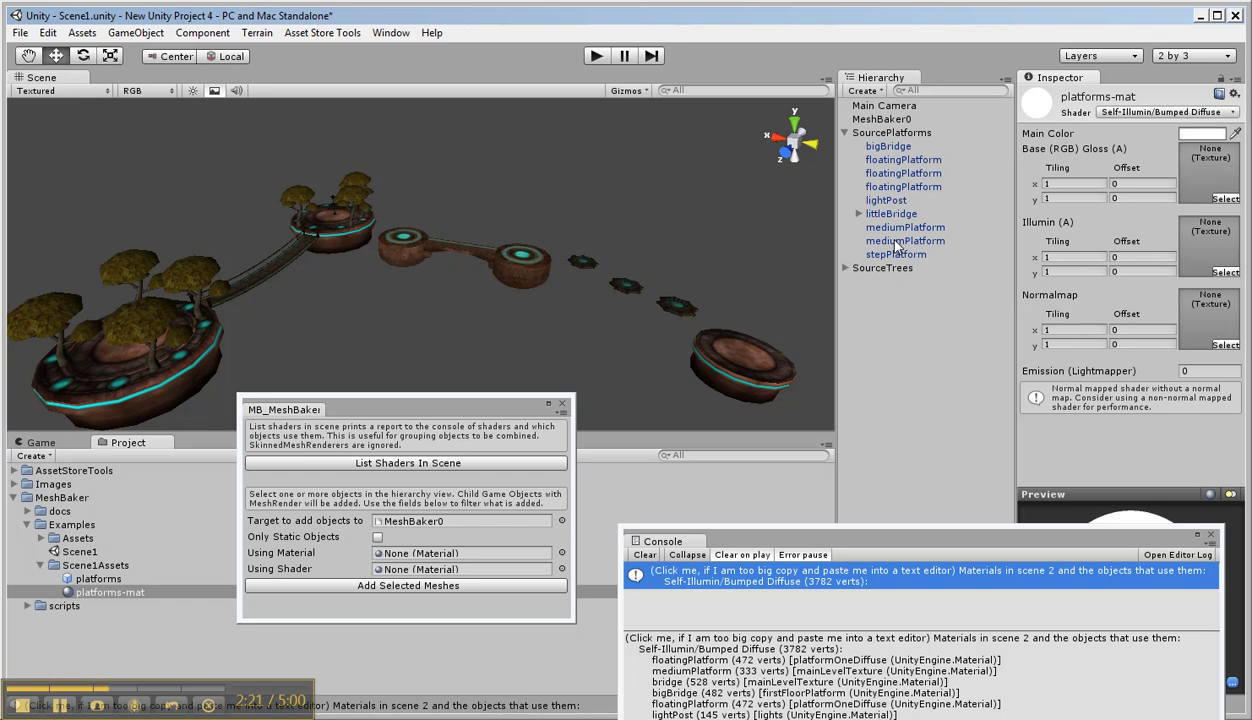
click(875, 119)
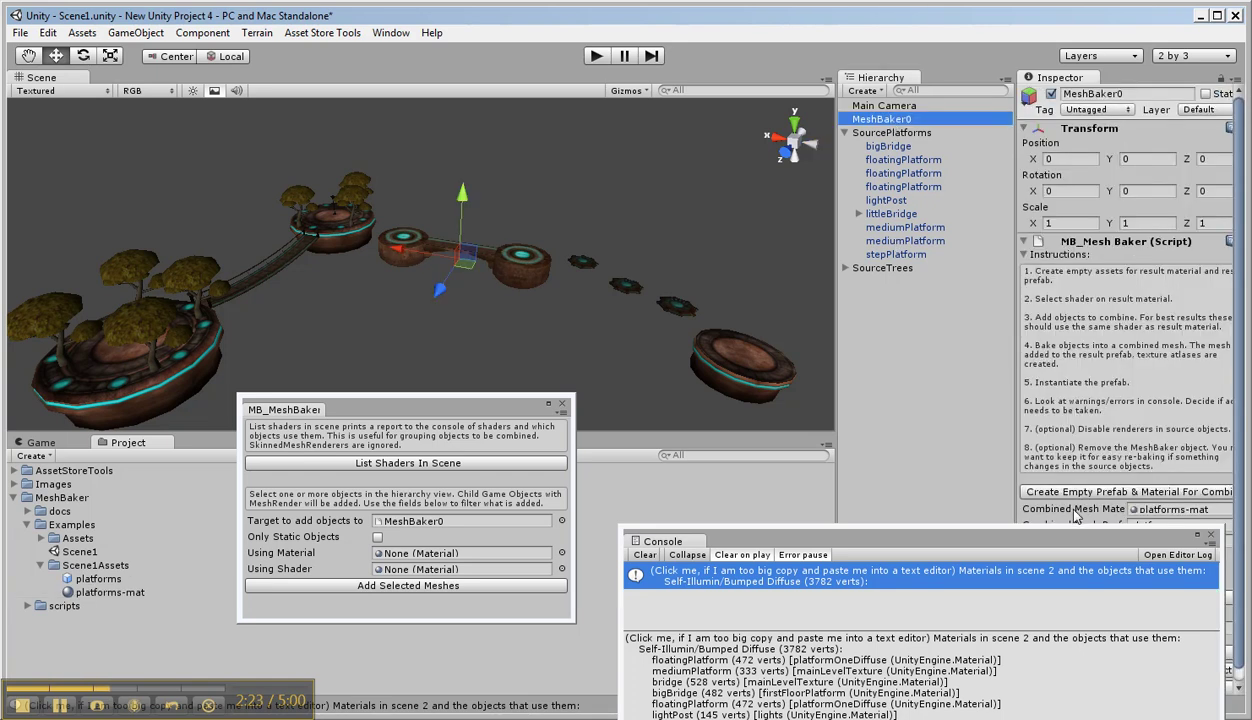
drag(1077, 539, 866, 540)
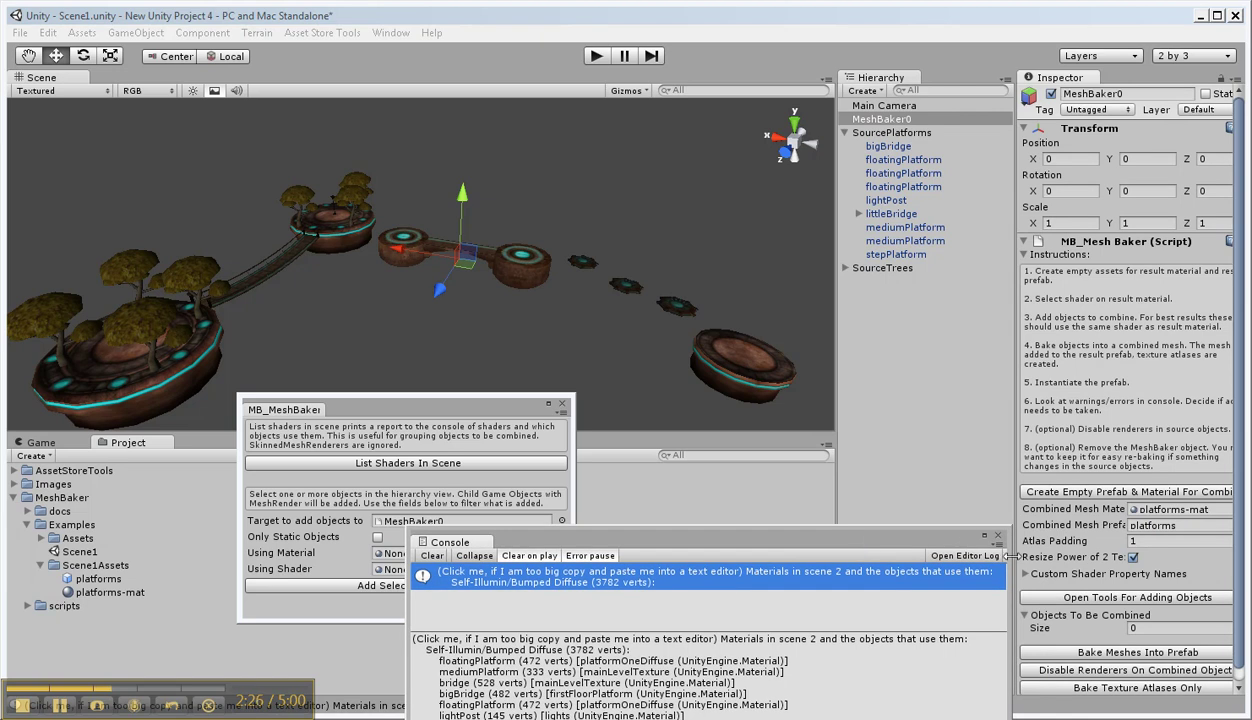
click(1025, 615)
click(1026, 616)
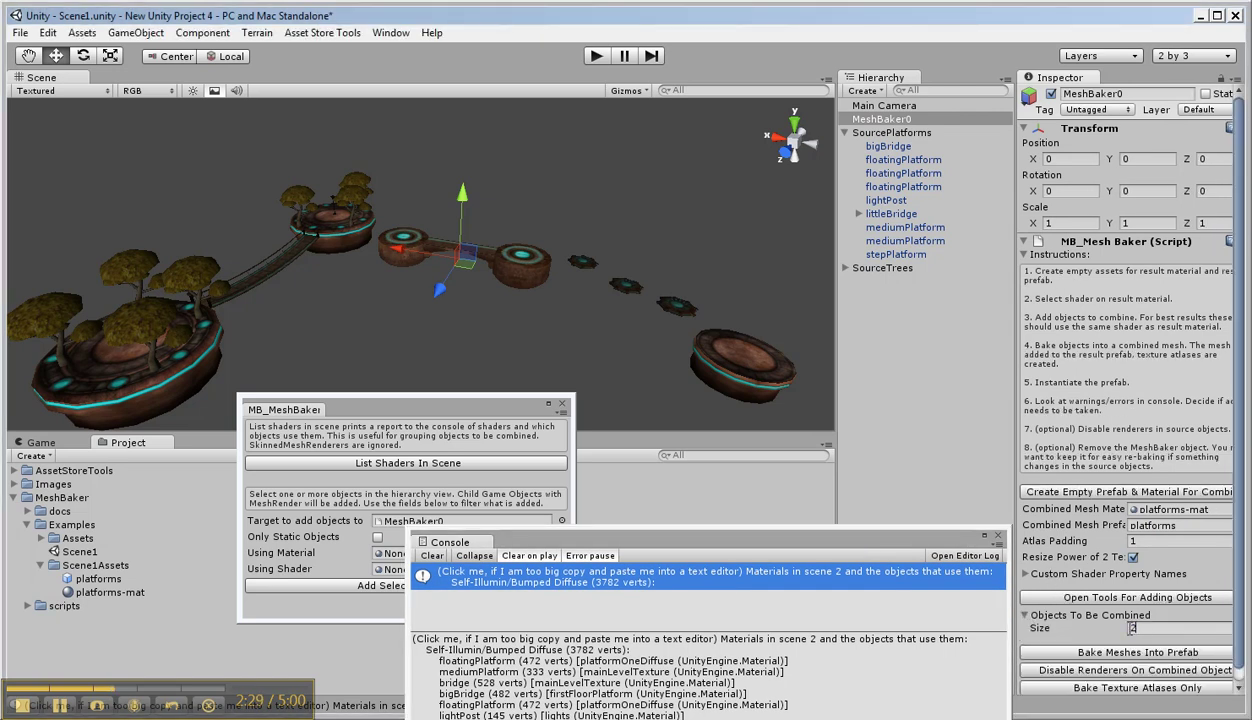
text(2)
key(Return)
drag(892, 160, 1160, 641)
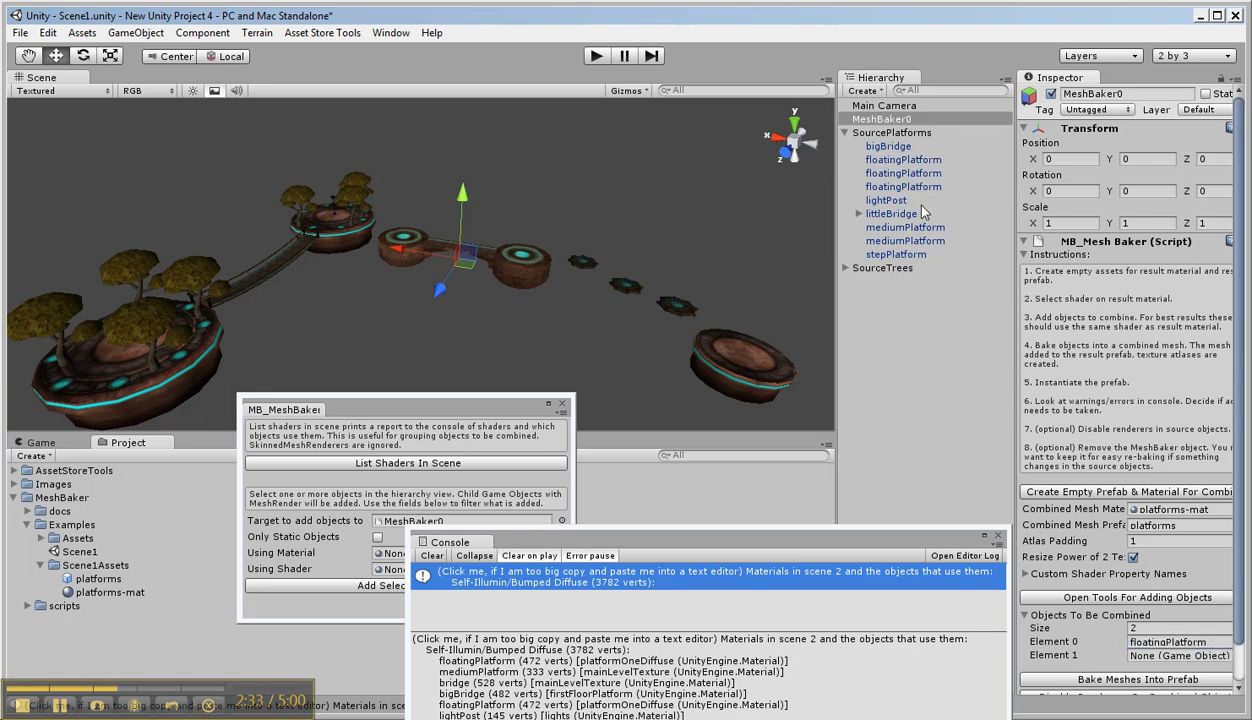
drag(900, 187, 1146, 652)
click(1133, 628)
text(0)
key(Return)
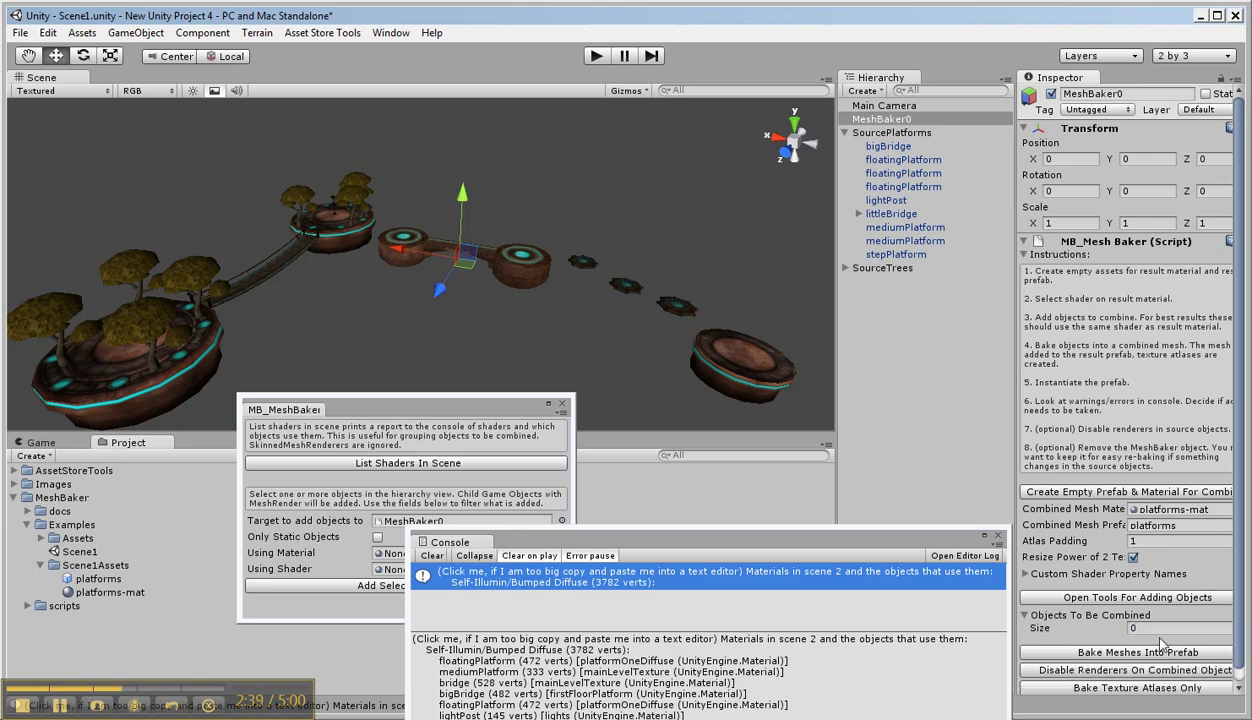
click(893, 133)
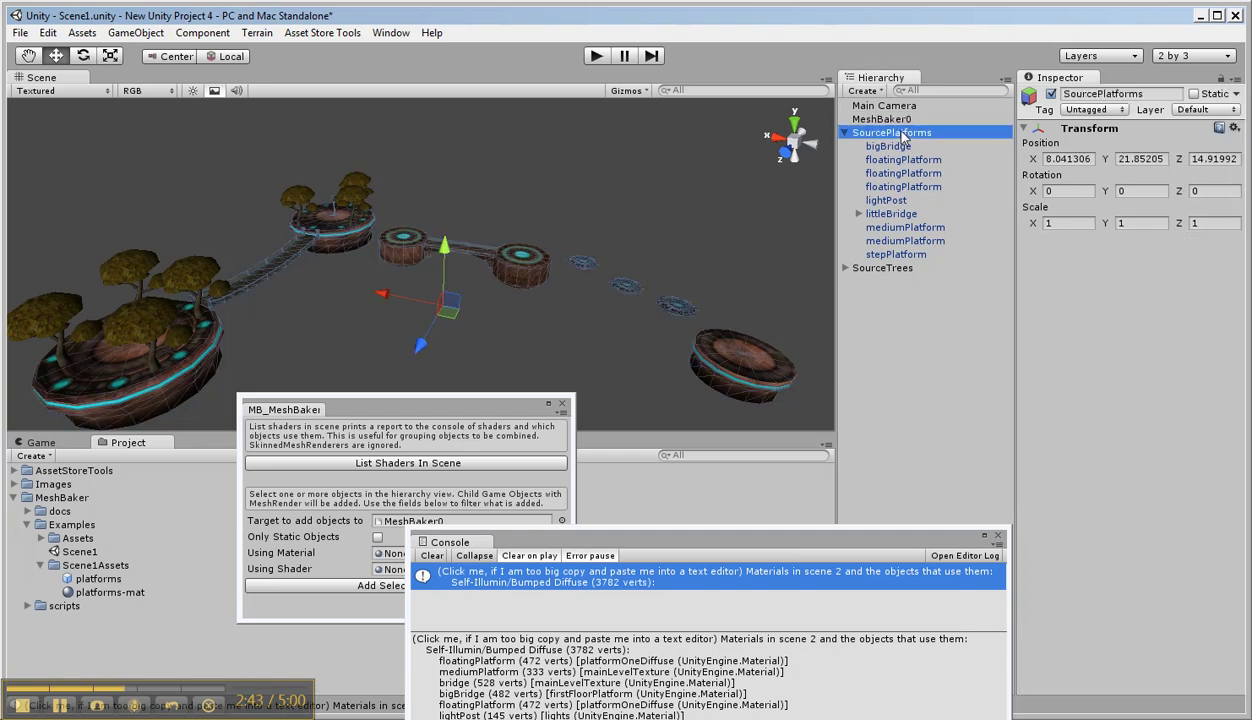
- Add the ten selected SourcePlatforms meshes to MeshBaker0 with Add Selected Meshes
drag(506, 547, 662, 563)
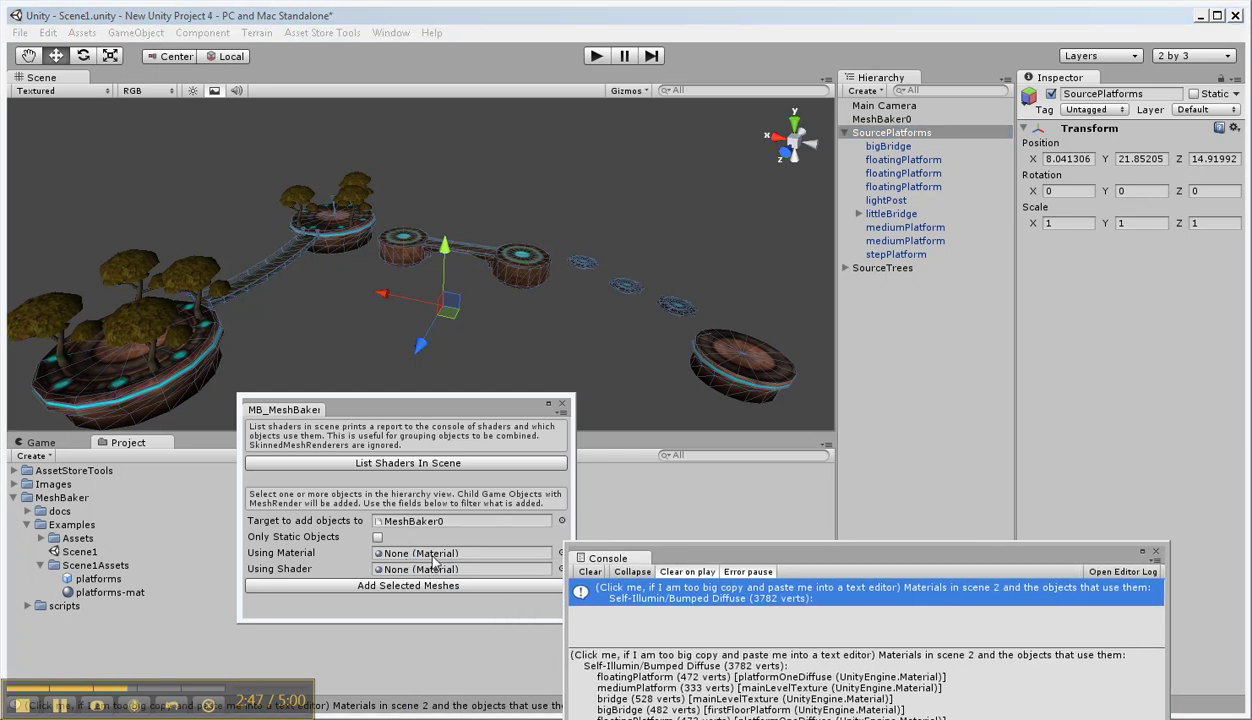
click(421, 587)
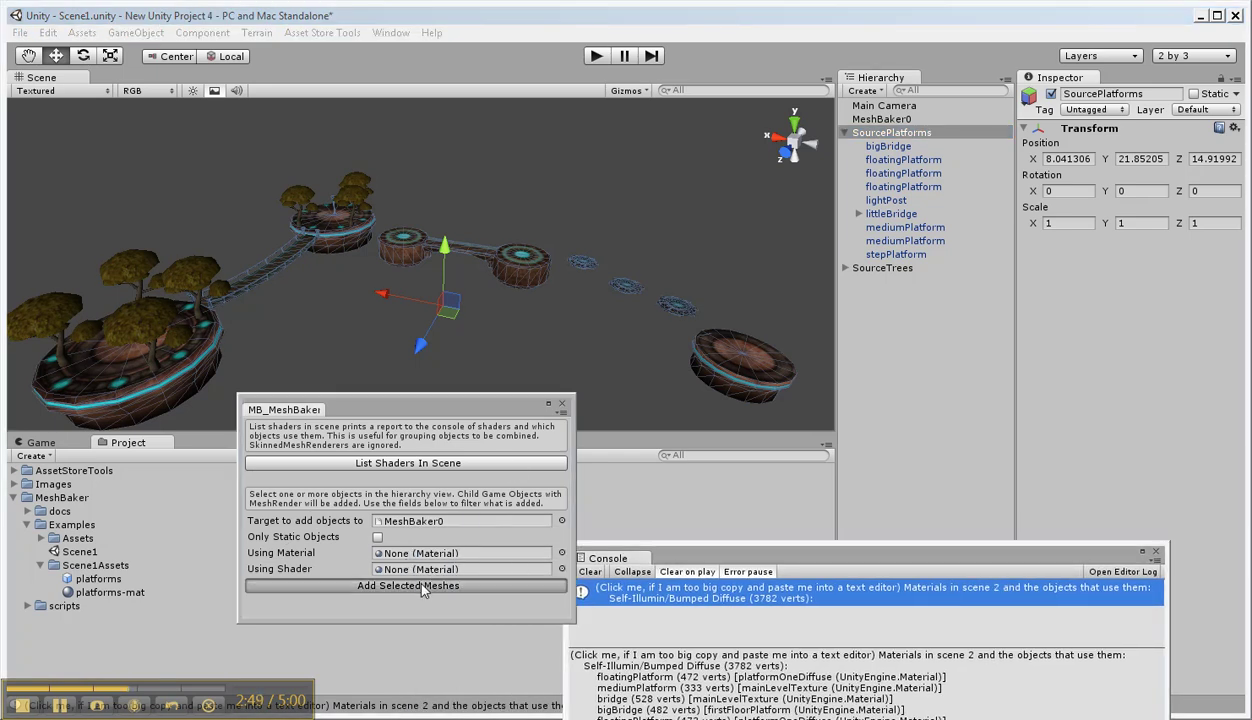
click(876, 120)
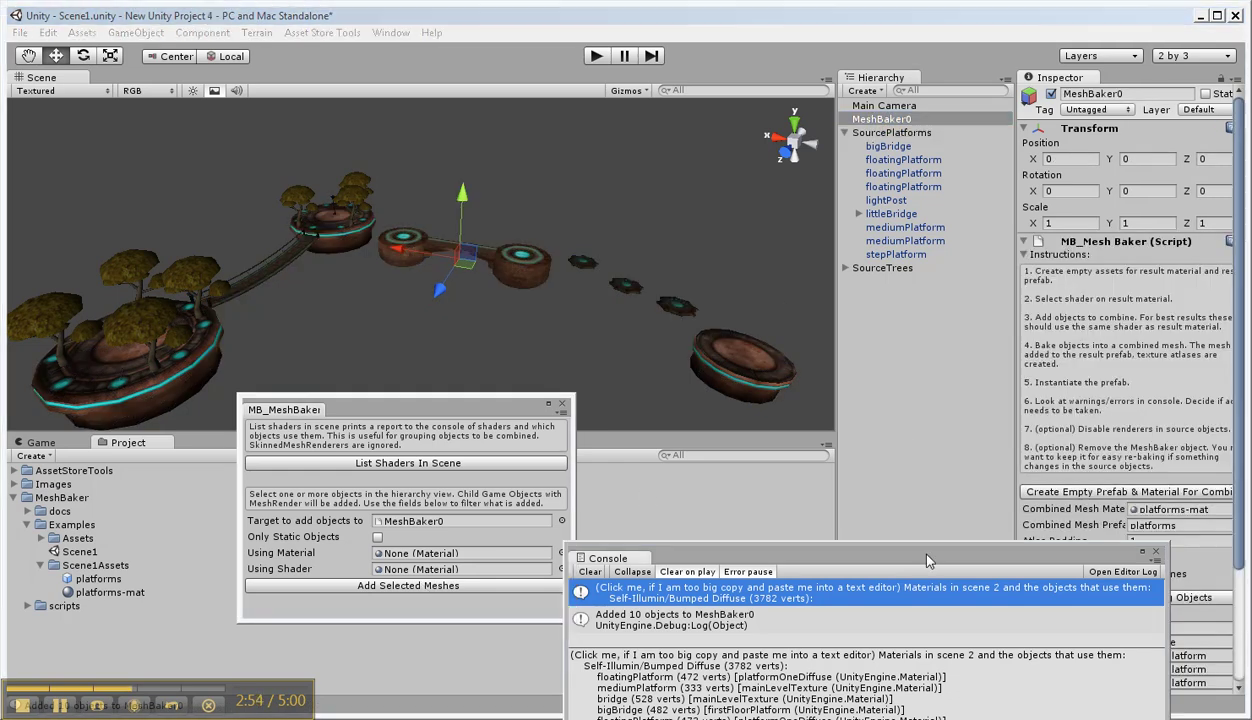
- Bake MeshBaker0's platform meshes into the platforms prefab with Bake Meshes Into Prefab
drag(931, 561, 745, 452)
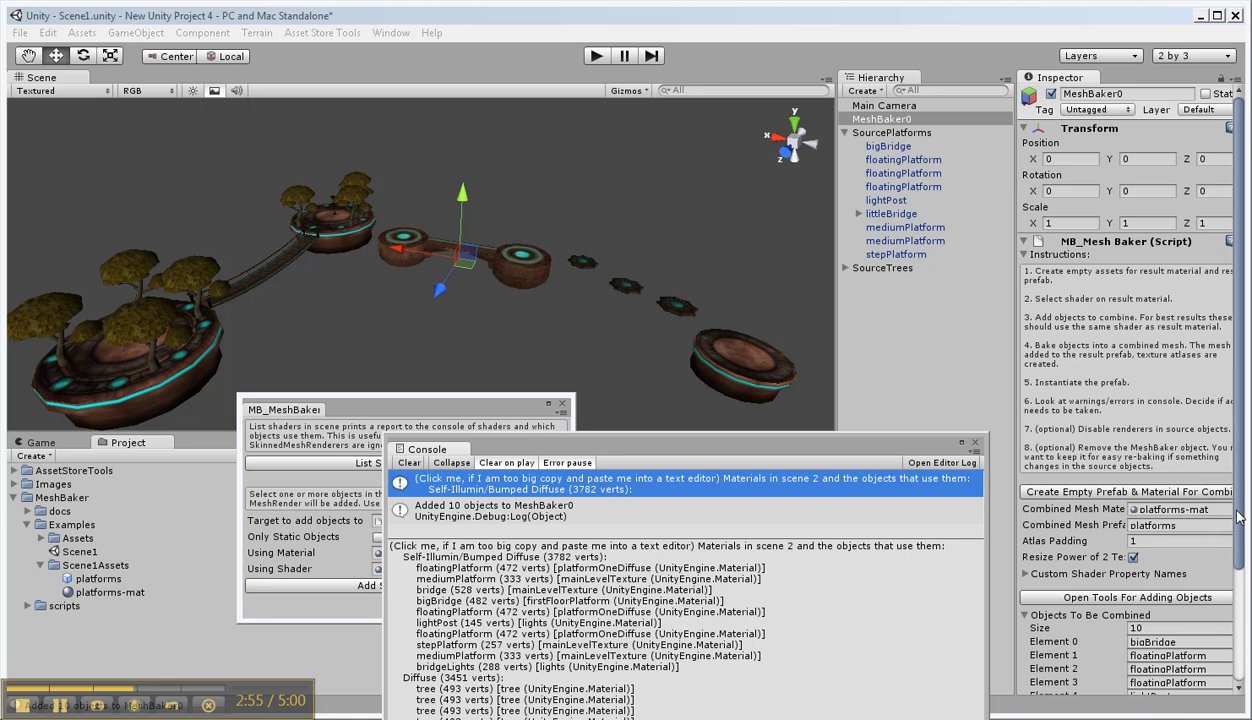
scroll(1216, 505, down, 3)
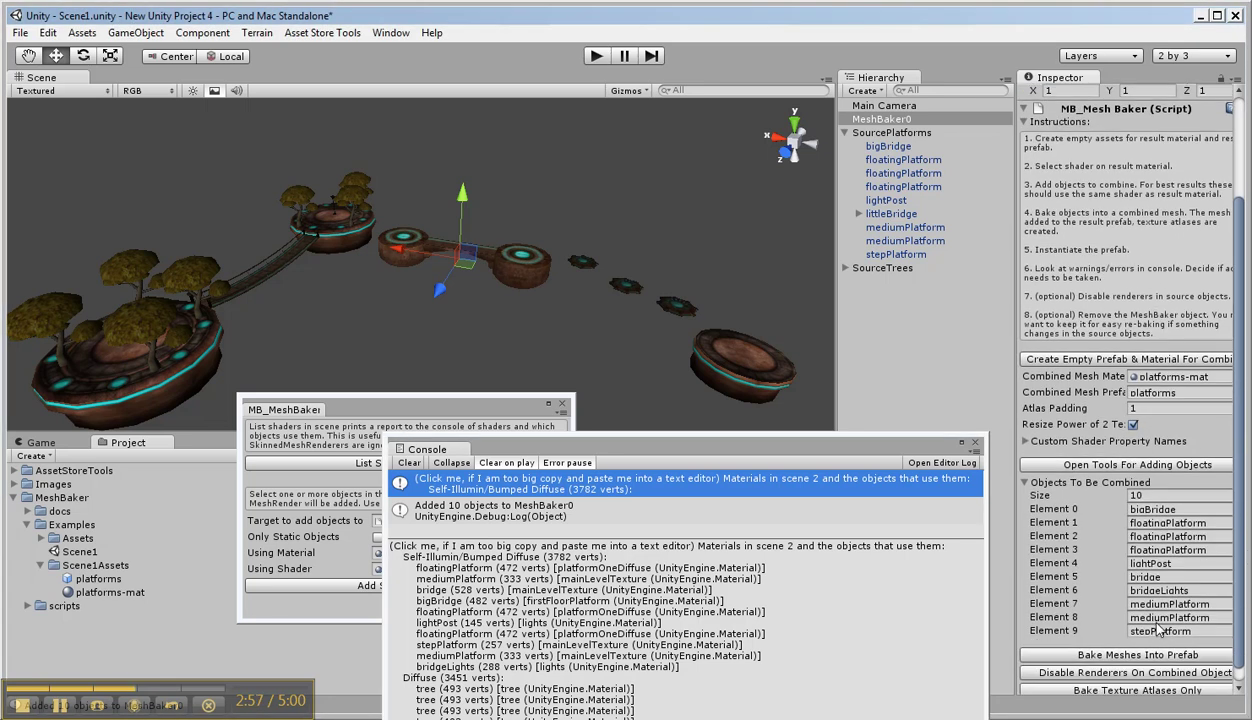
click(1148, 655)
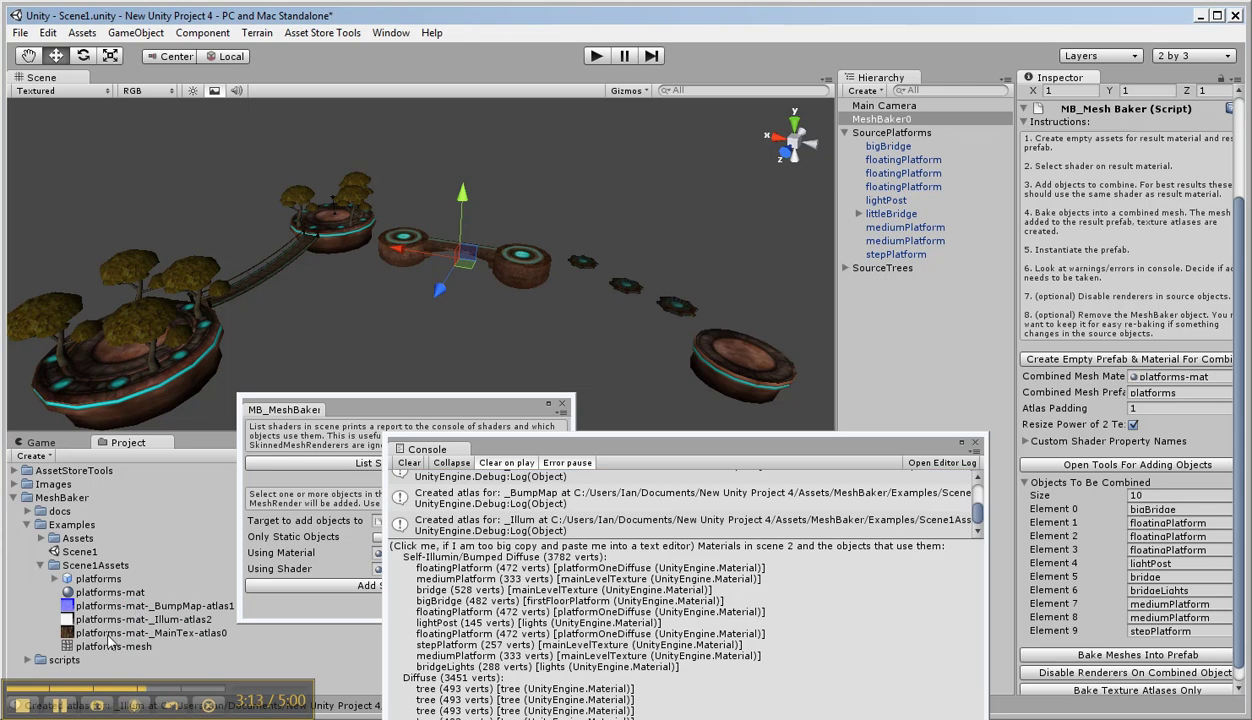
- Inspect the generated main texture, illumination and normal-map atlases
click(110, 631)
click(114, 619)
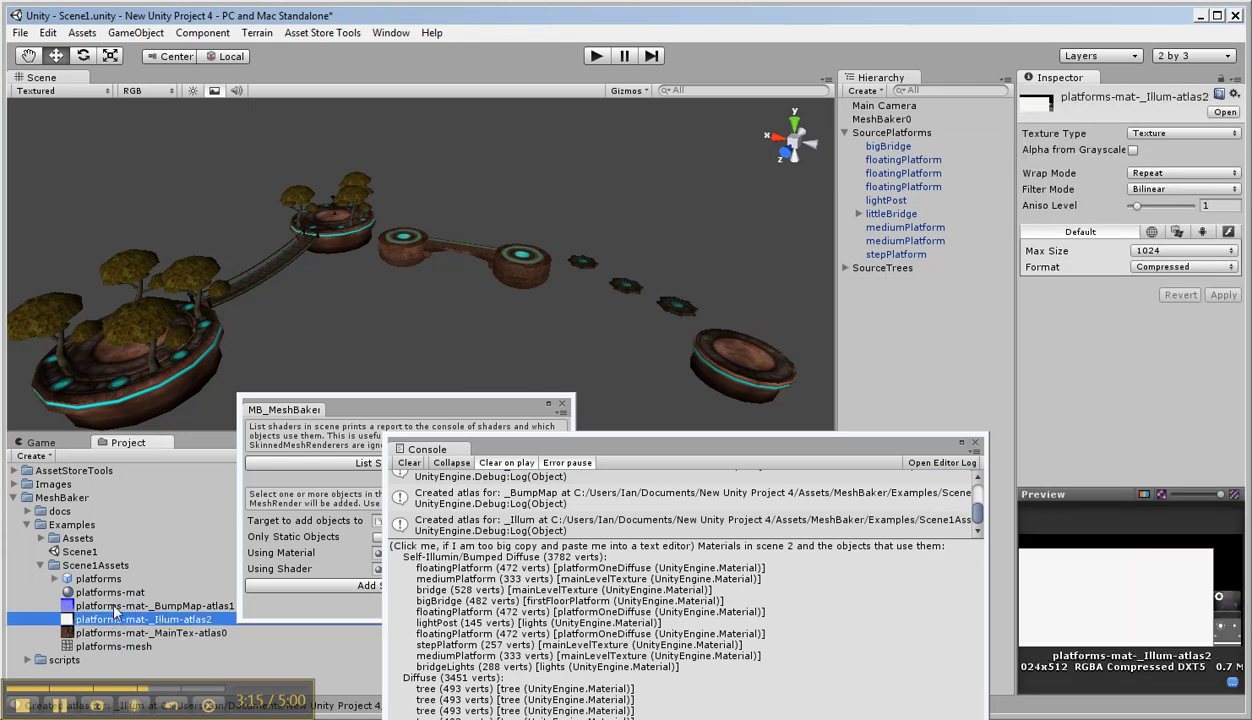
click(114, 607)
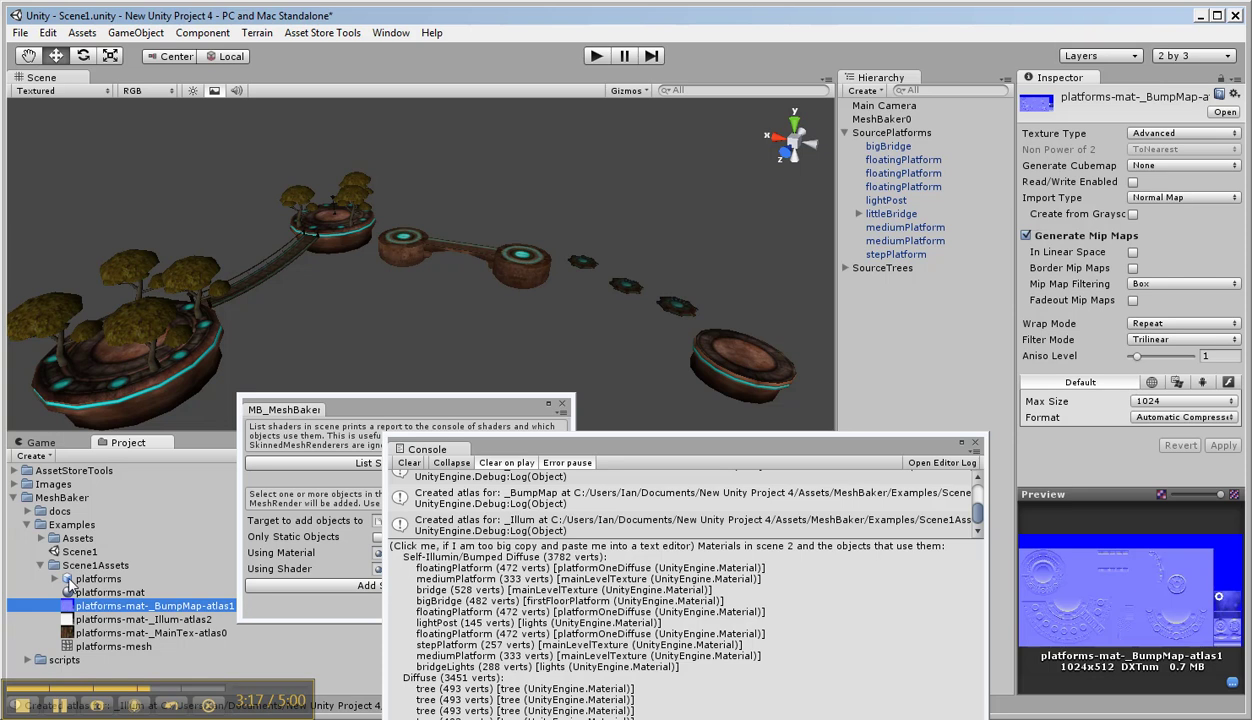
- Place a platforms prefab instance in the scene and raise it to Y 23.57
drag(70, 583, 737, 397)
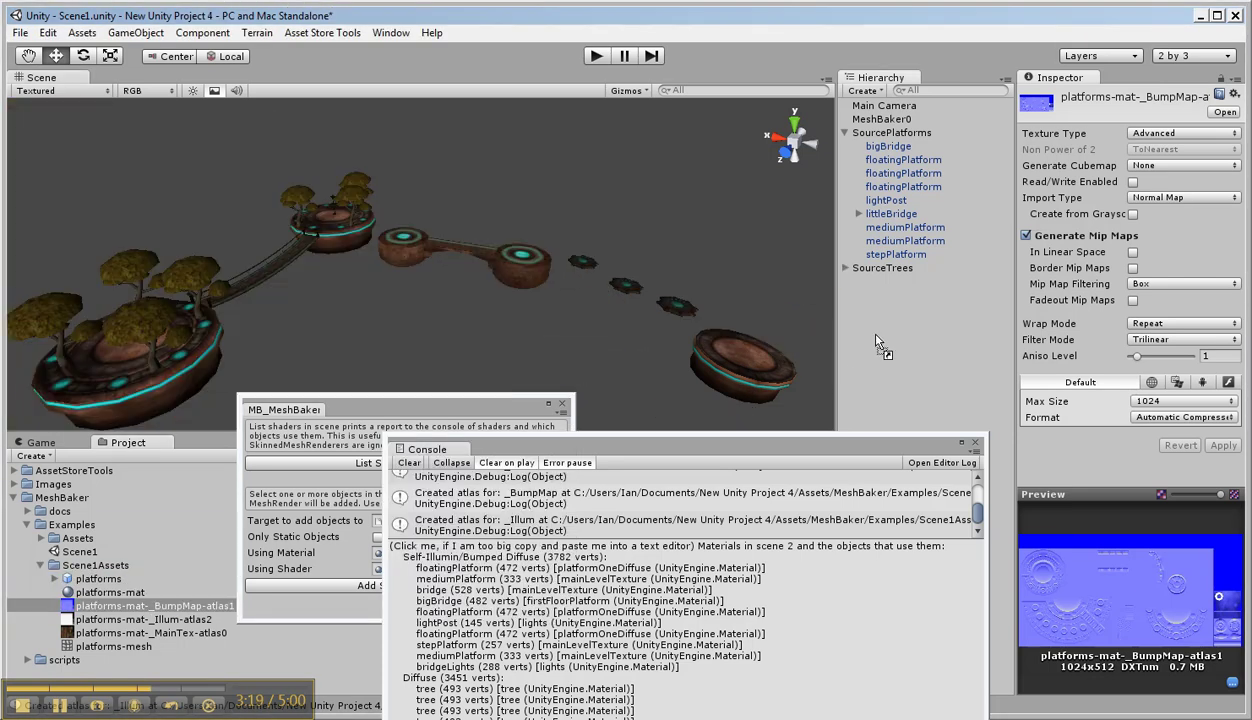
drag(876, 342, 883, 332)
drag(444, 247, 441, 172)
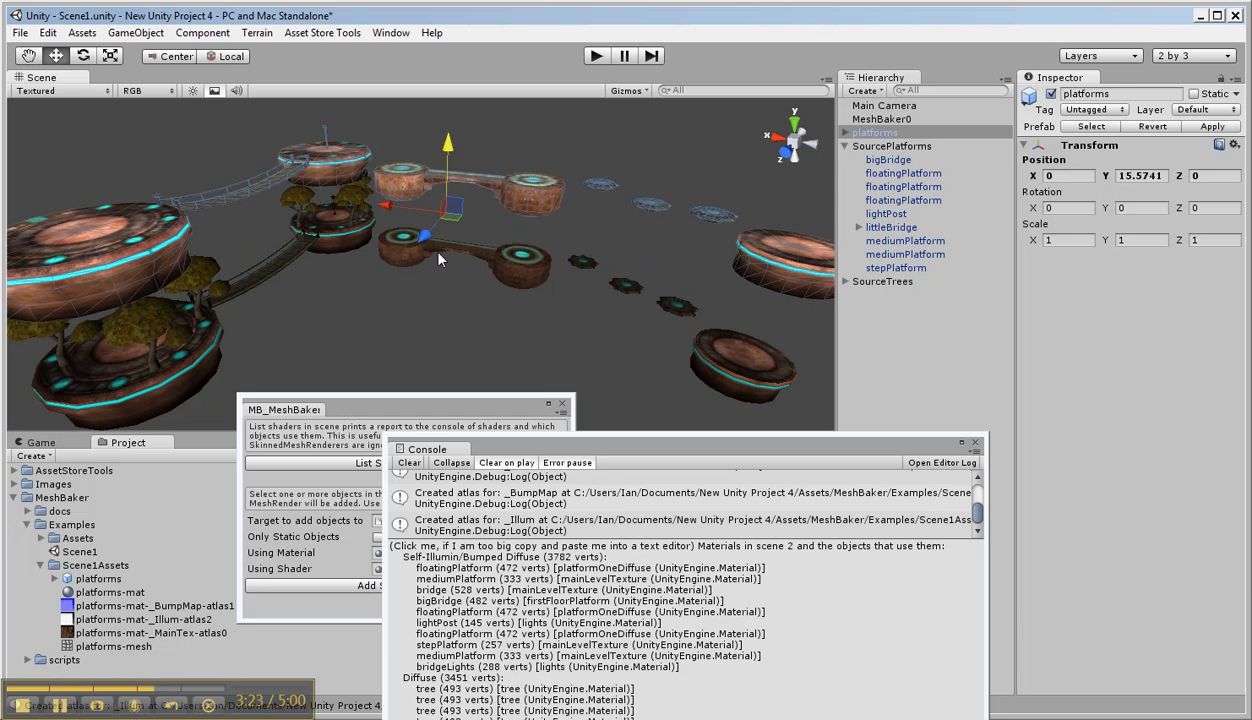
scroll(391, 308, down, 5)
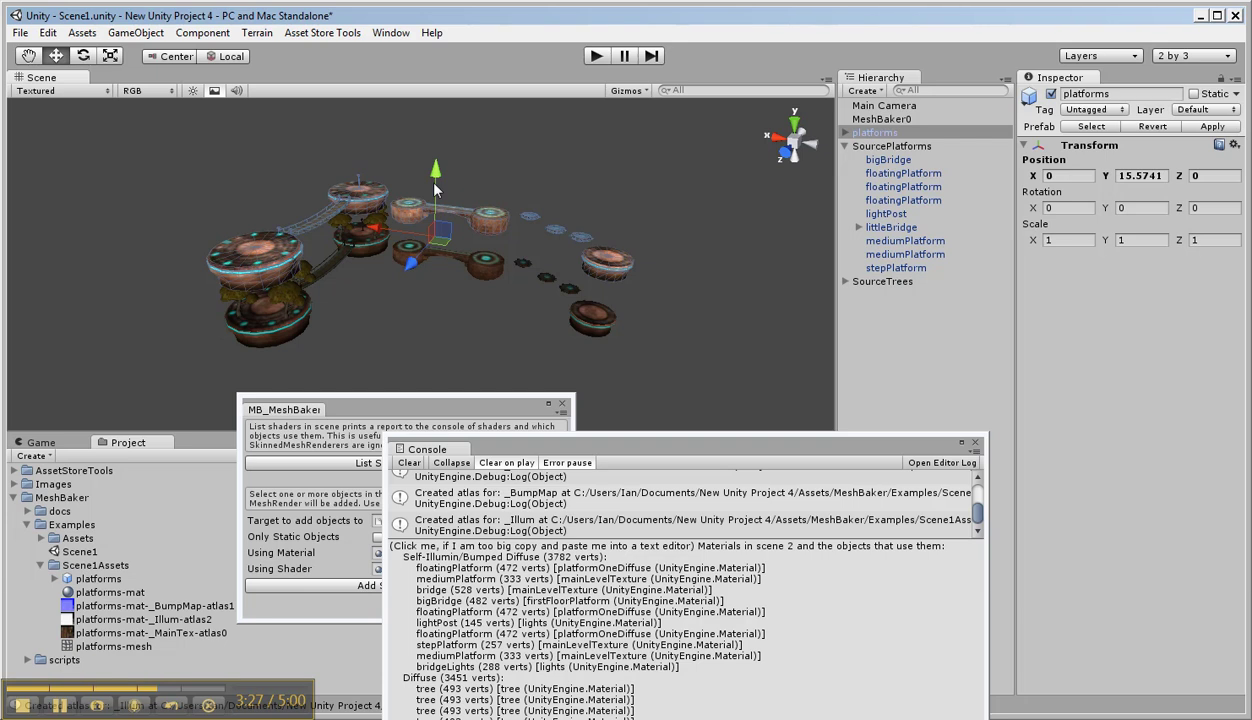
drag(436, 172, 436, 144)
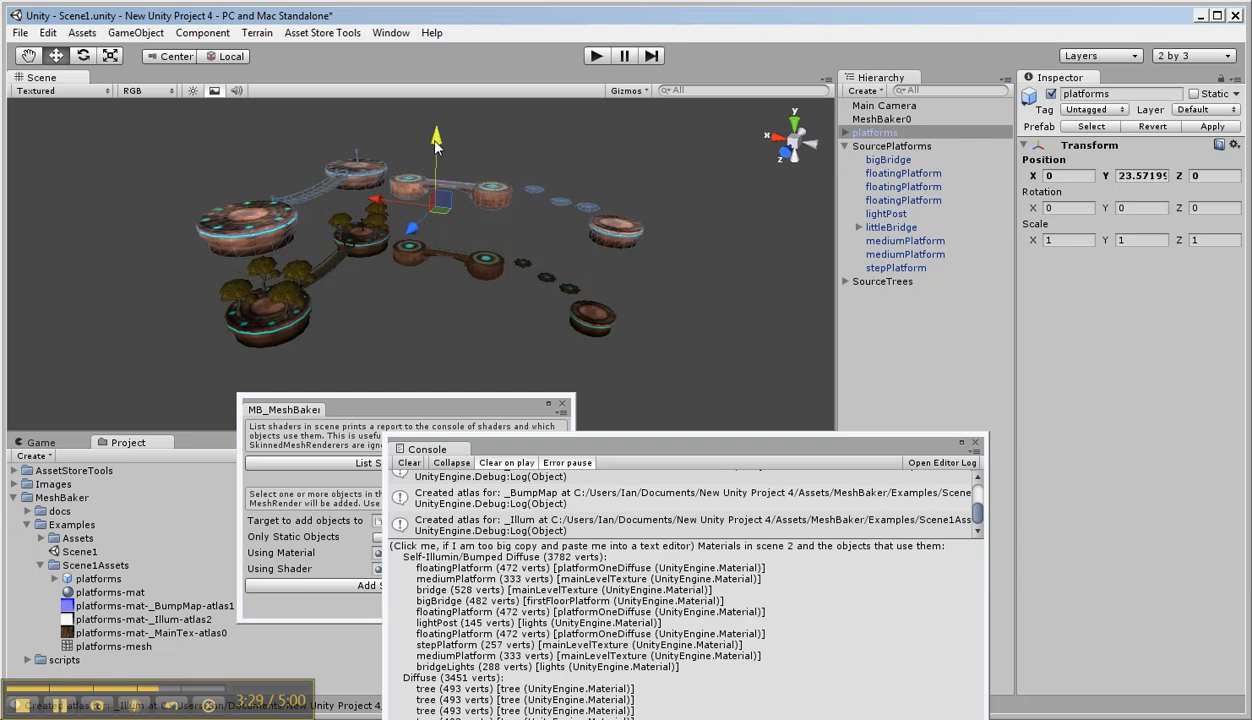
click(135, 33)
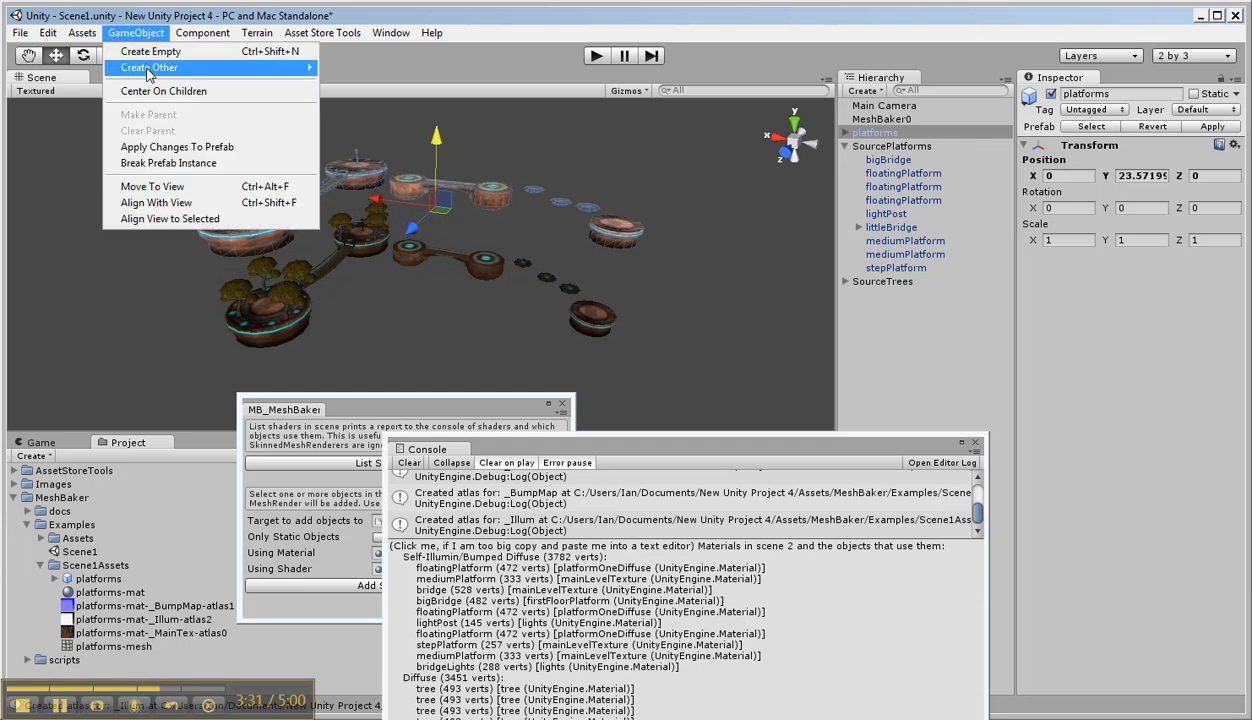
- Create a second MeshBaker object and select the new MeshBaker1
mouse_move(148, 70)
mouse_move(400, 411)
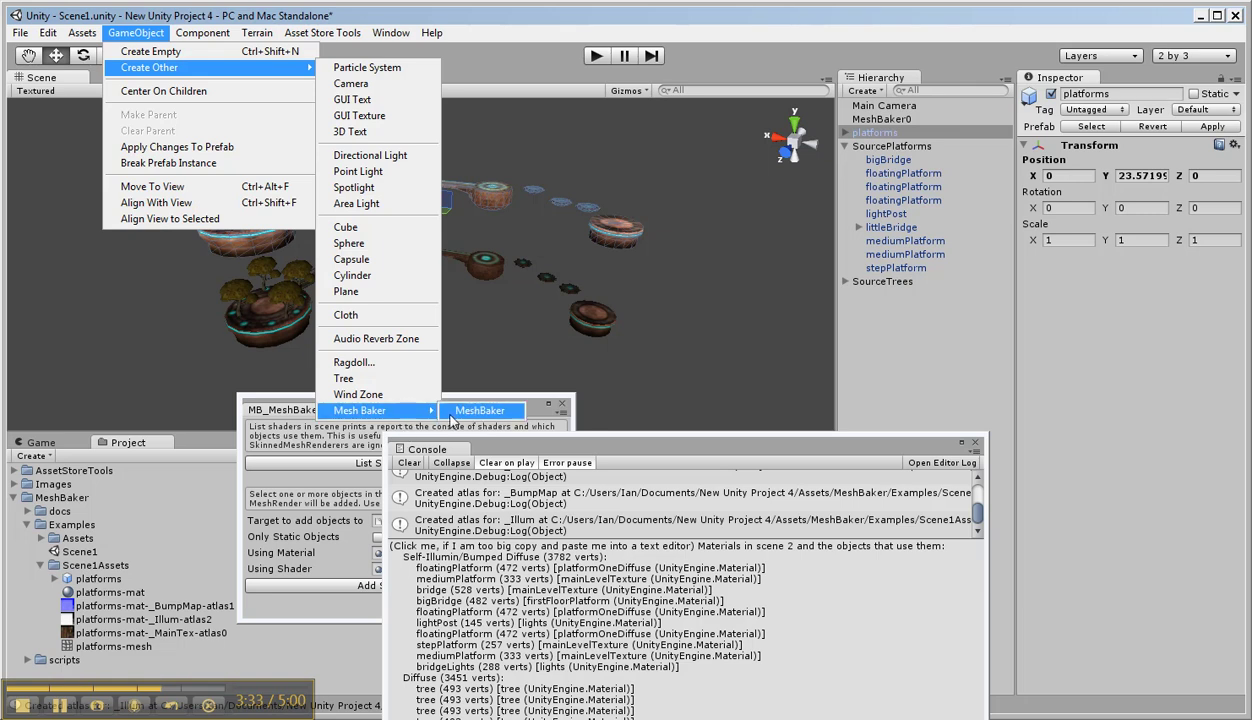
click(467, 413)
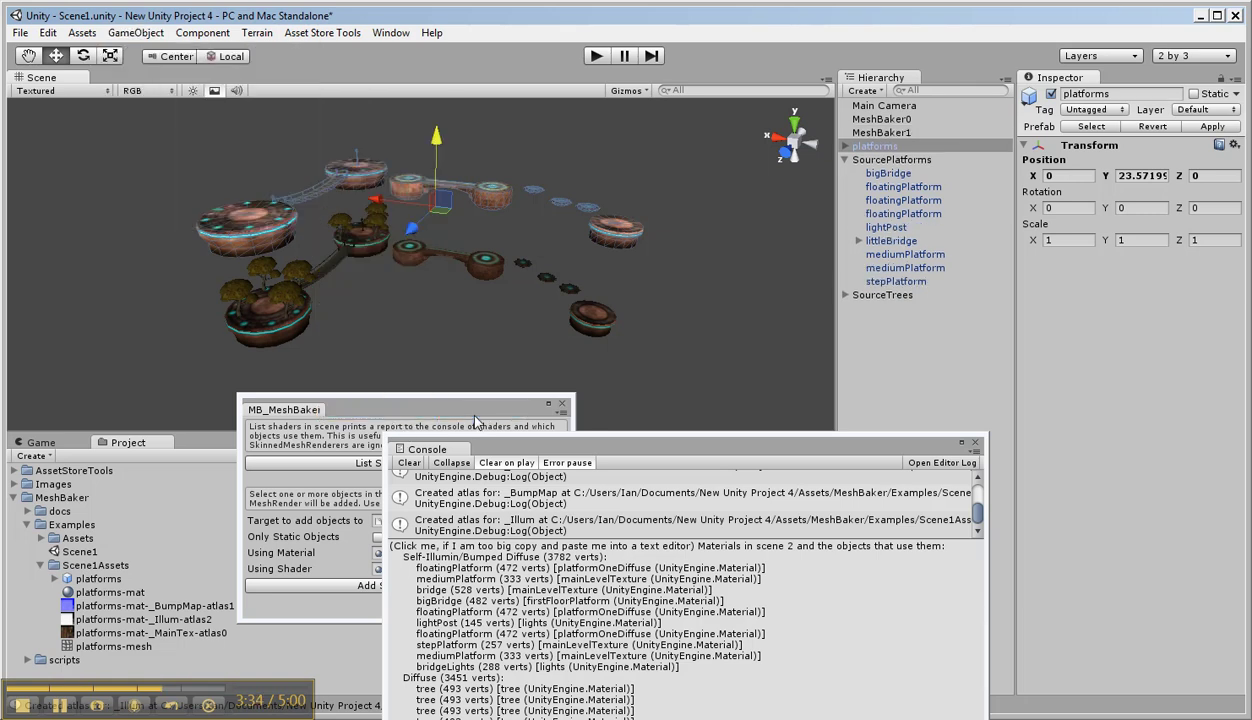
click(887, 134)
- Create an empty prefab and material named 'trees' in Scene1Assets for MeshBaker1
click(1148, 492)
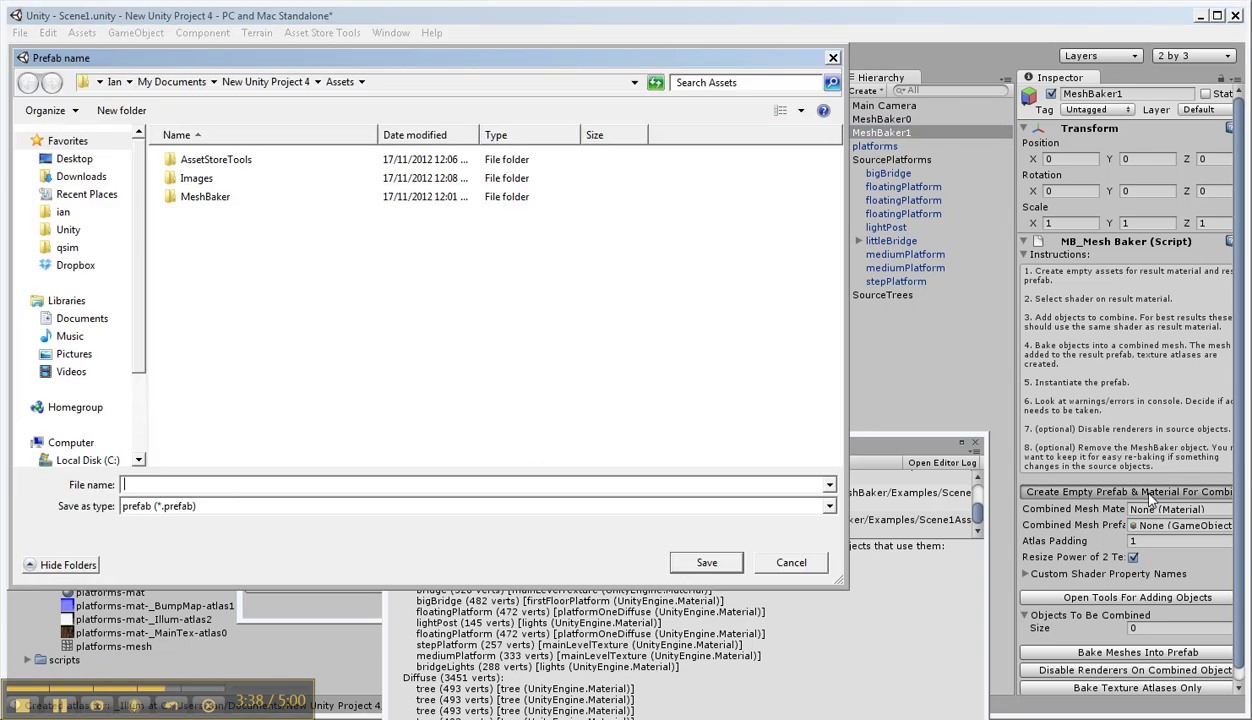
double_click(203, 198)
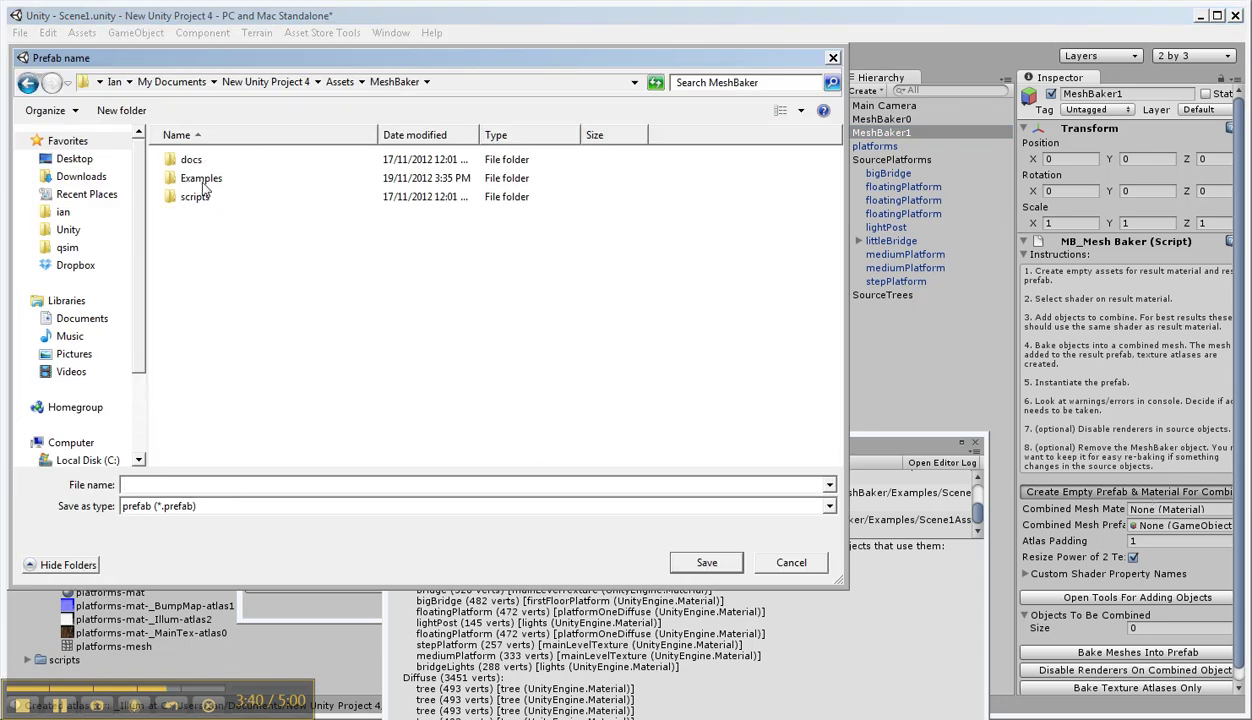
double_click(203, 181)
double_click(205, 180)
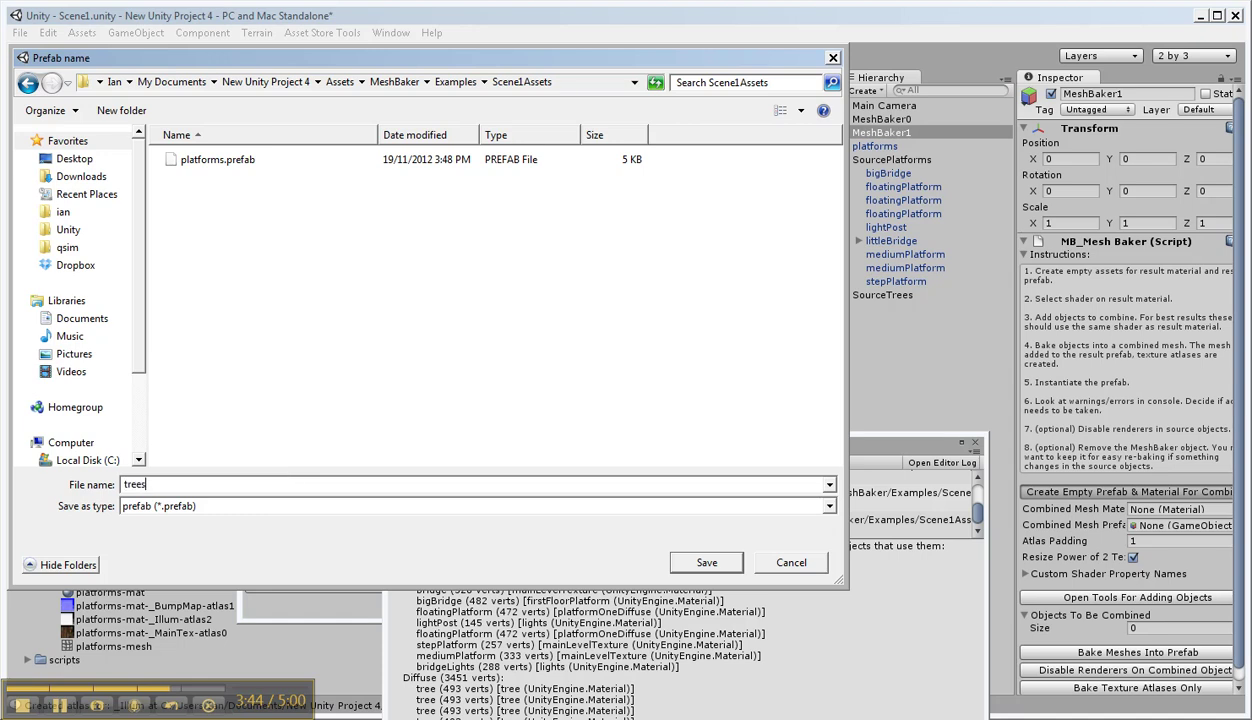
text(trees)
click(682, 556)
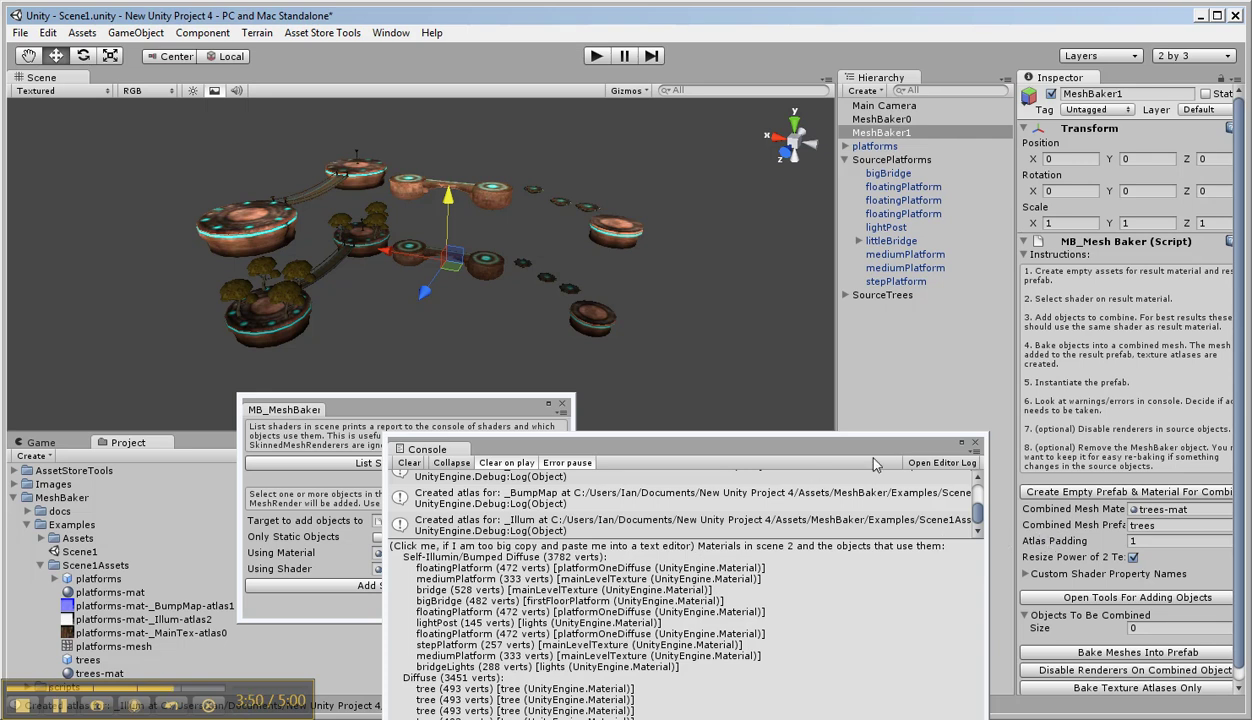
- Check trees-mat, then add the seven SourceTrees meshes via Add Selected Meshes
click(110, 672)
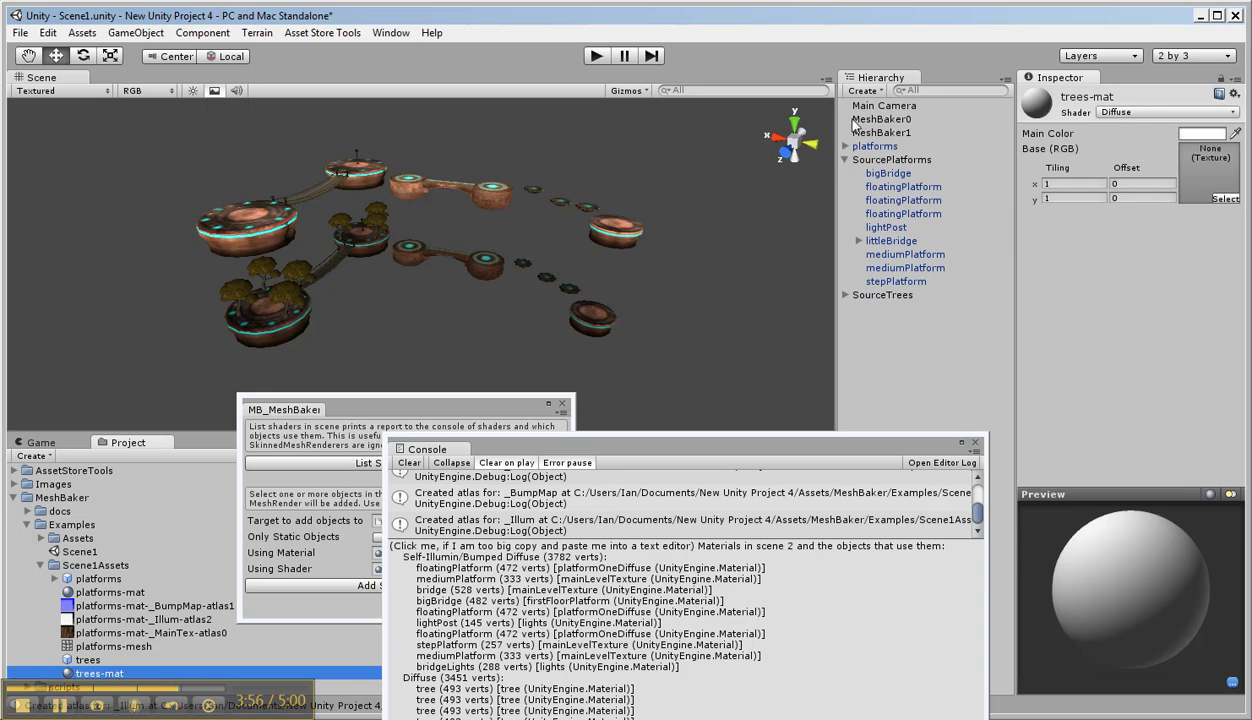
click(866, 295)
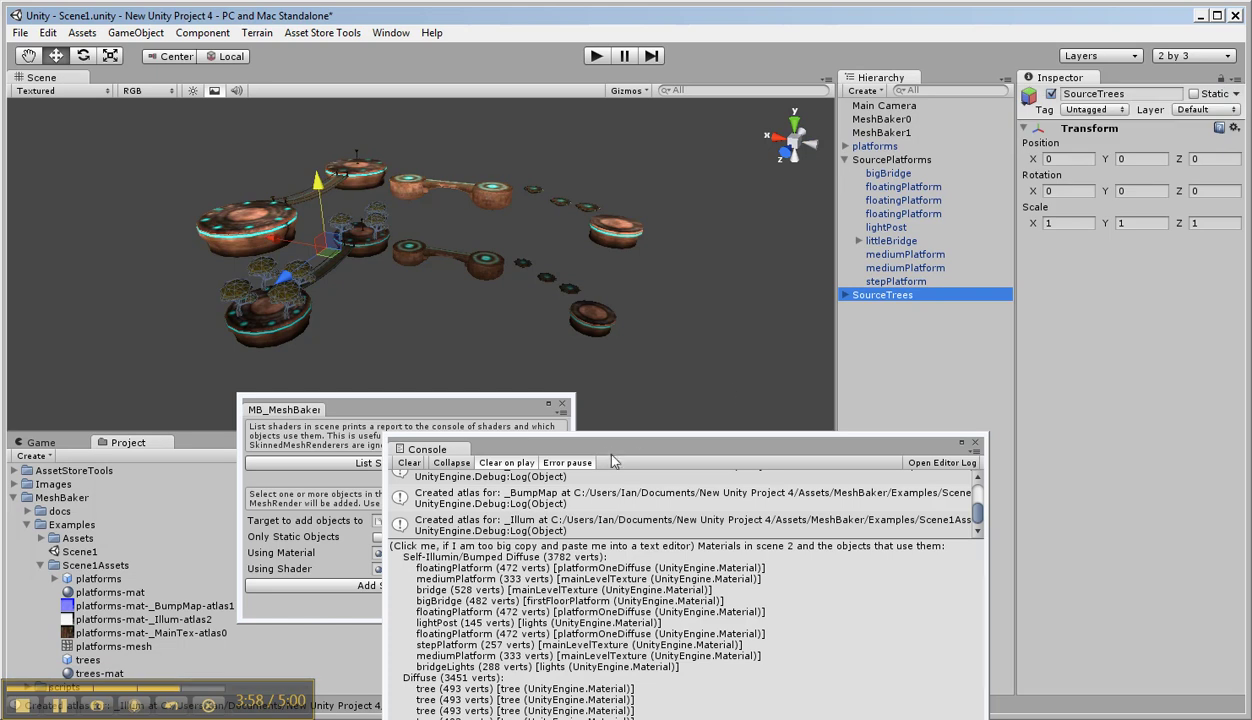
drag(613, 456, 729, 456)
drag(496, 410, 393, 374)
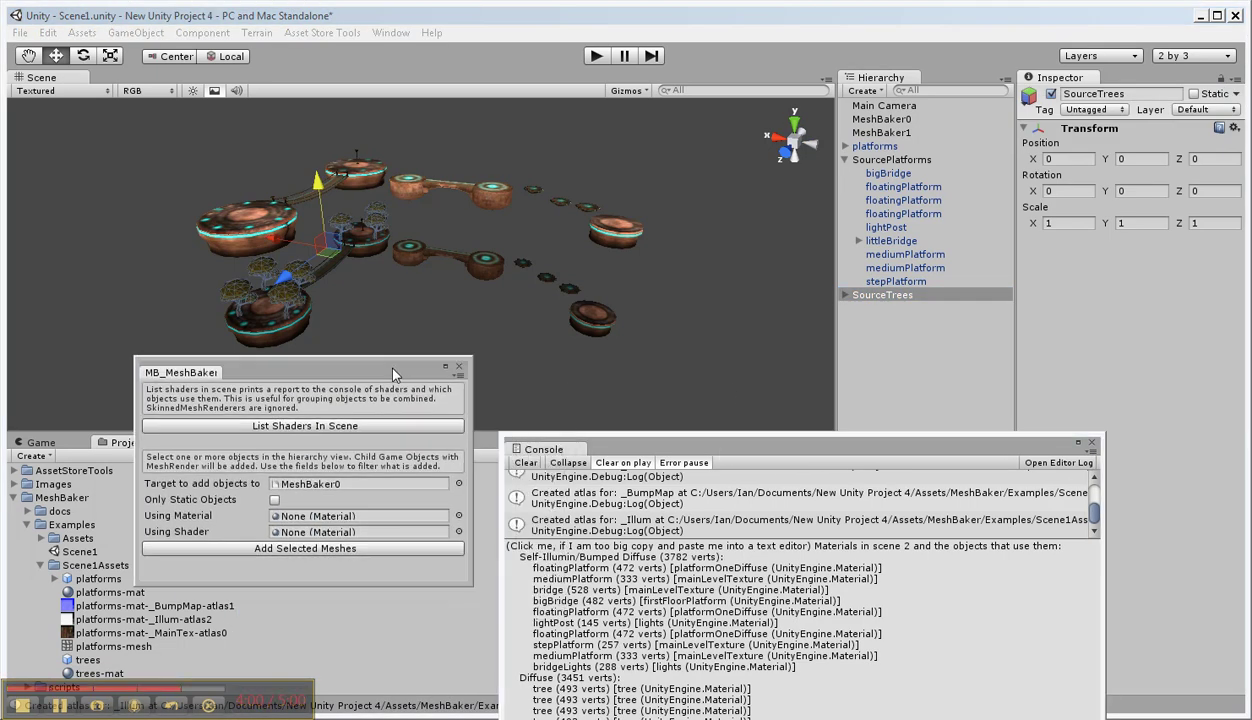
click(301, 550)
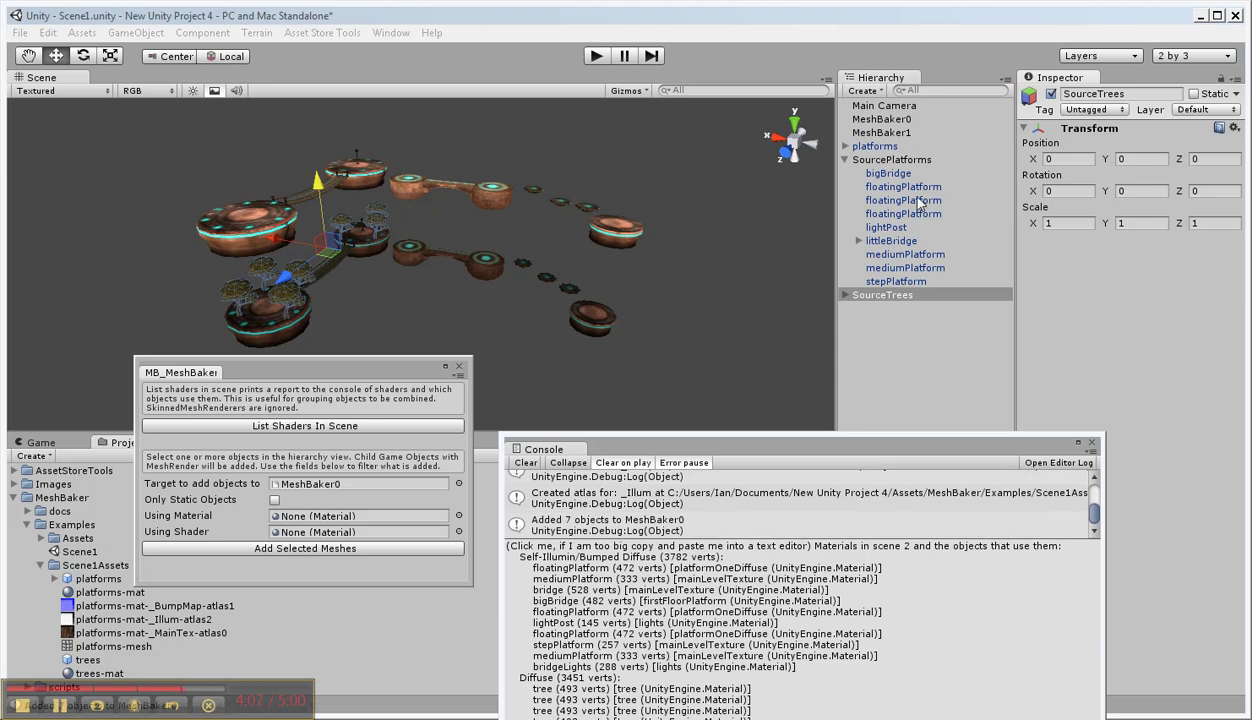
click(880, 134)
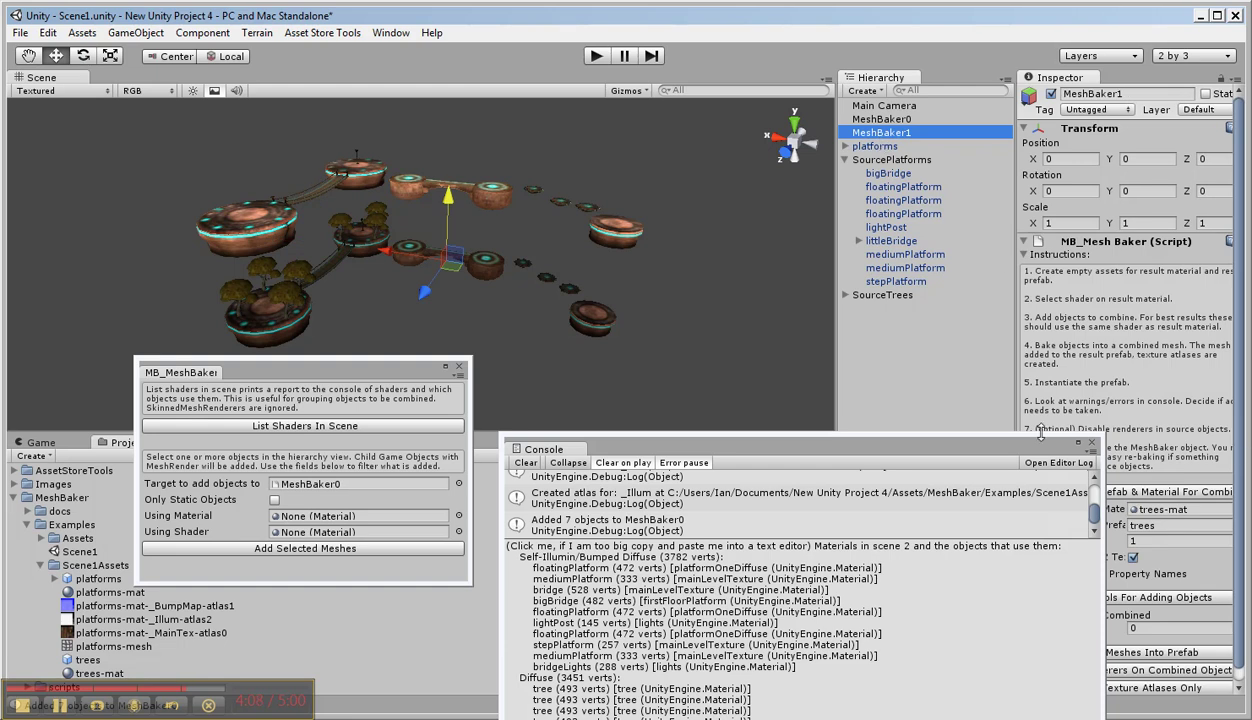
- Set MeshBaker1 as the add target and add the seven SourceTrees meshes to its combine list
drag(1000, 450, 882, 411)
click(1140, 652)
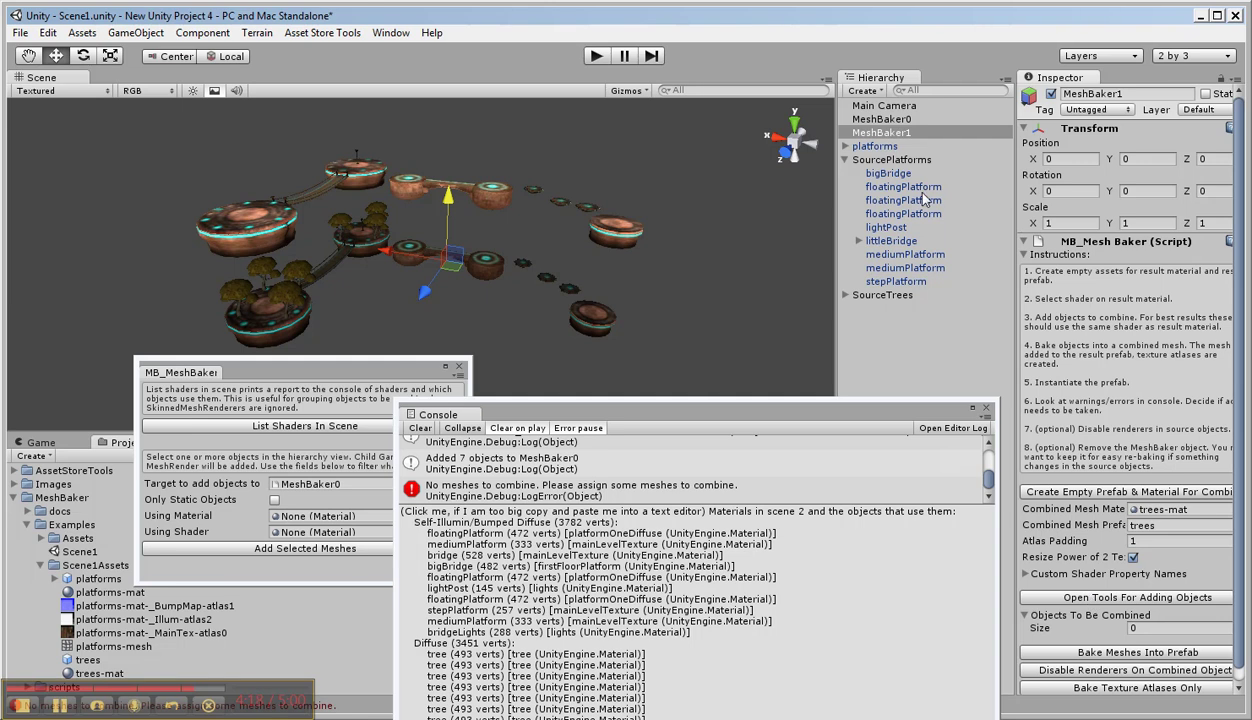
drag(900, 133, 344, 486)
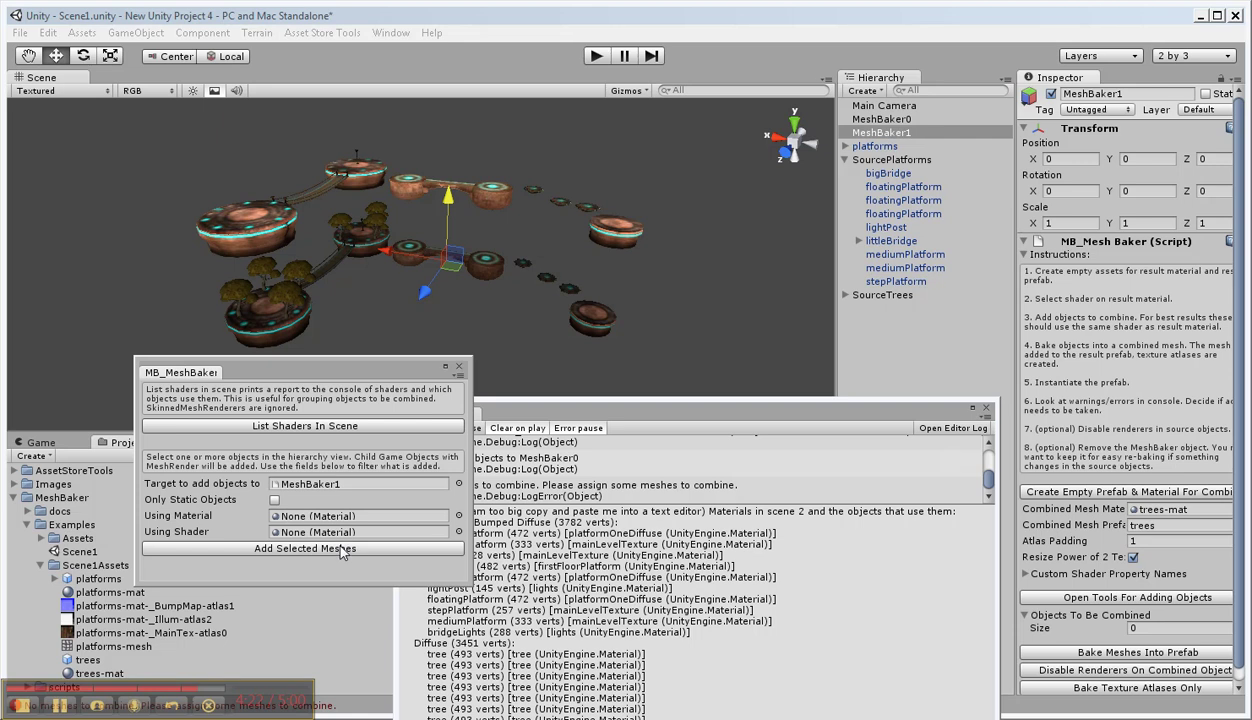
click(873, 297)
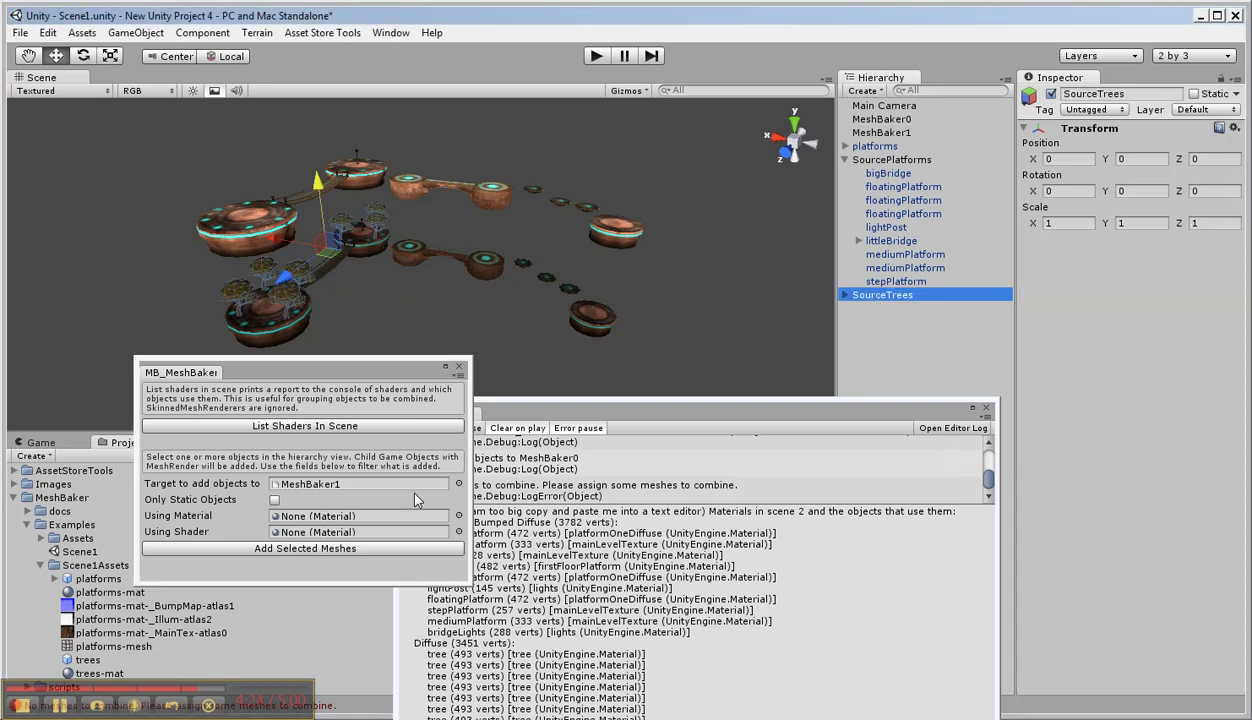
click(298, 547)
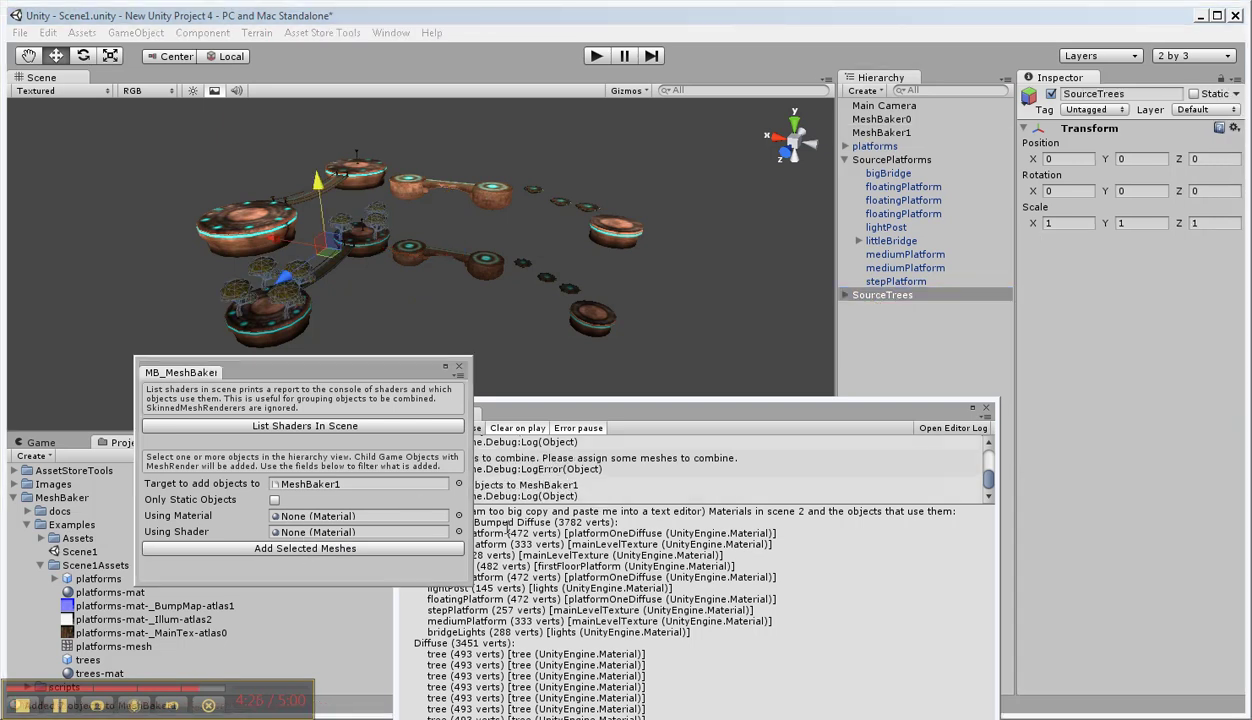
click(866, 133)
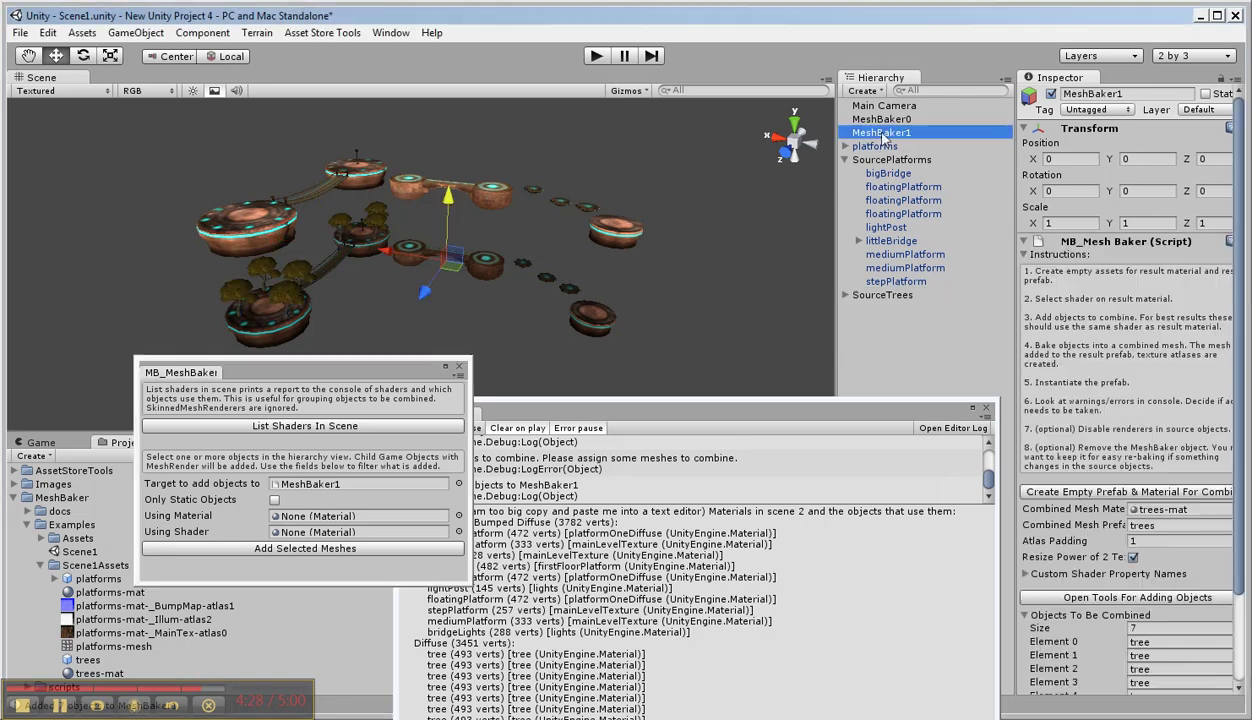
scroll(1215, 542, down, 3)
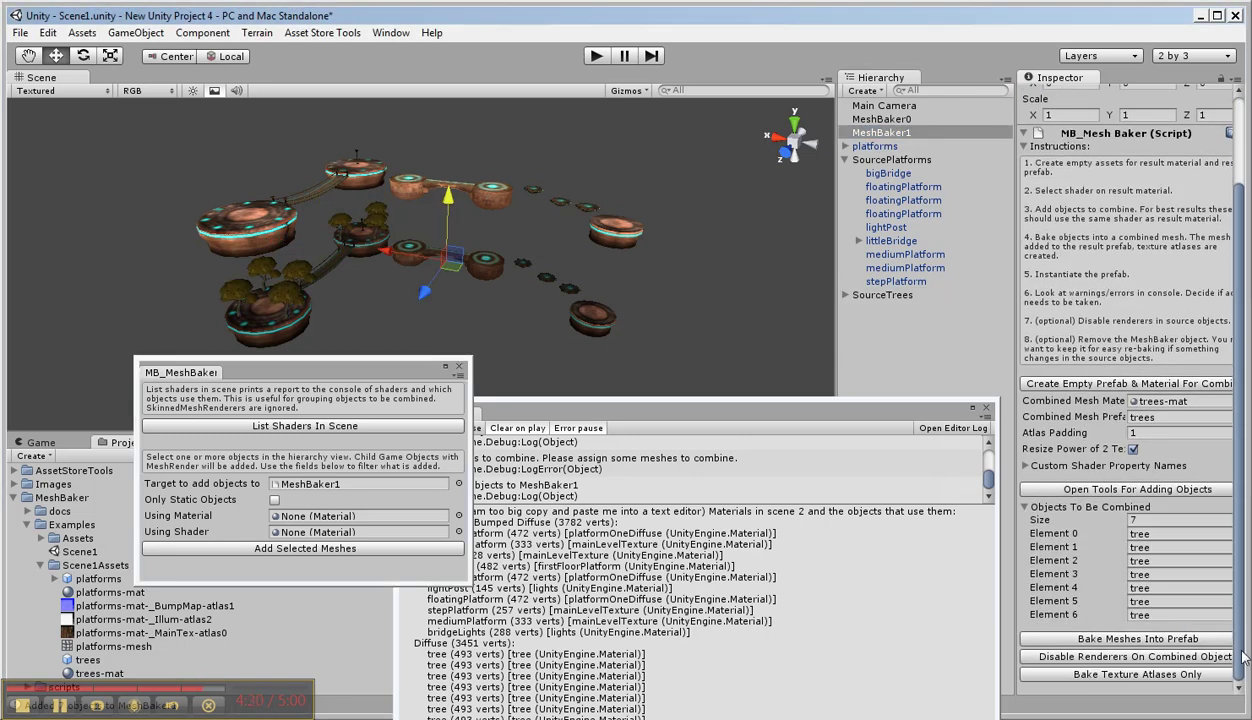
- Bake the tree meshes into the trees prefab with a trees-mat atlas, and place an instance raised to Y 23.5756
click(1183, 641)
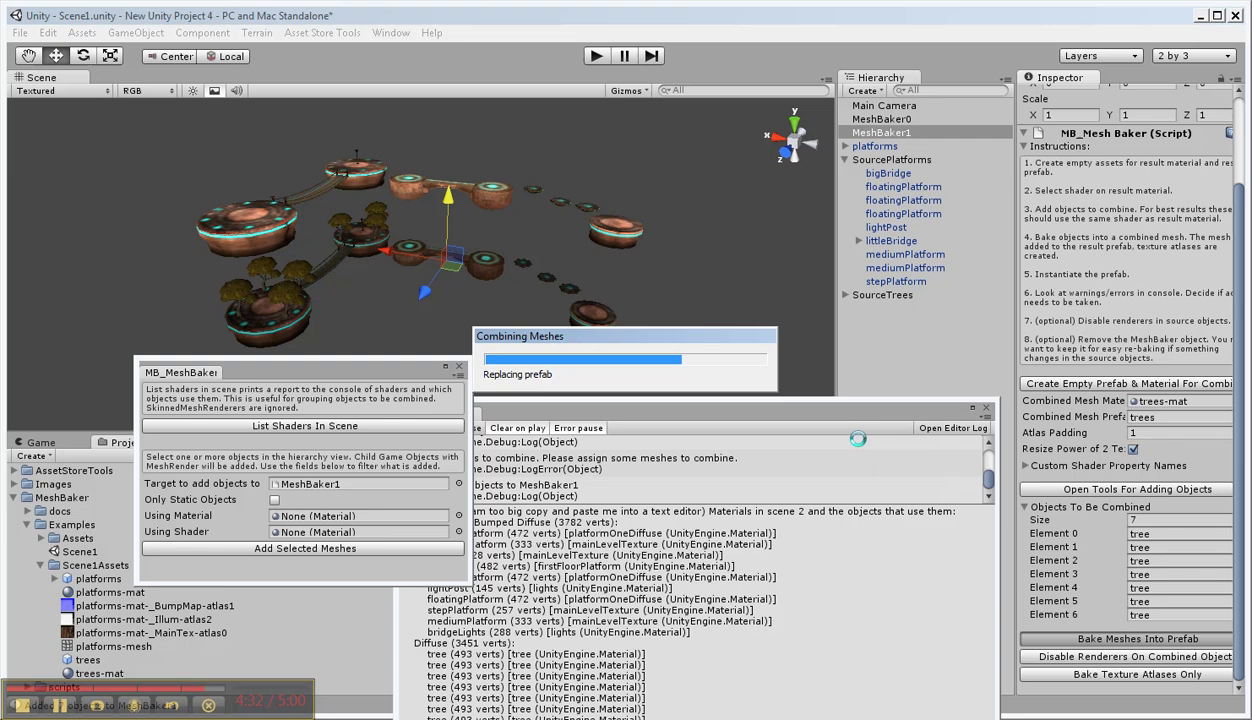
drag(88, 660, 868, 335)
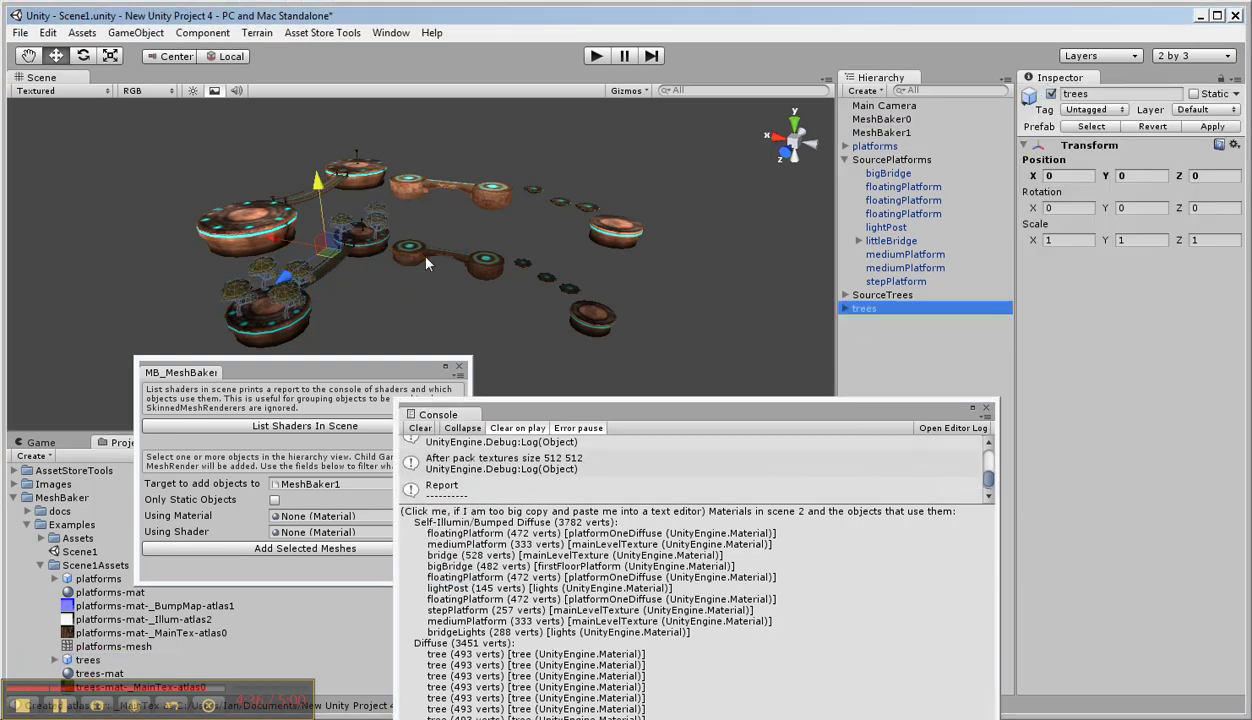
drag(317, 185, 310, 113)
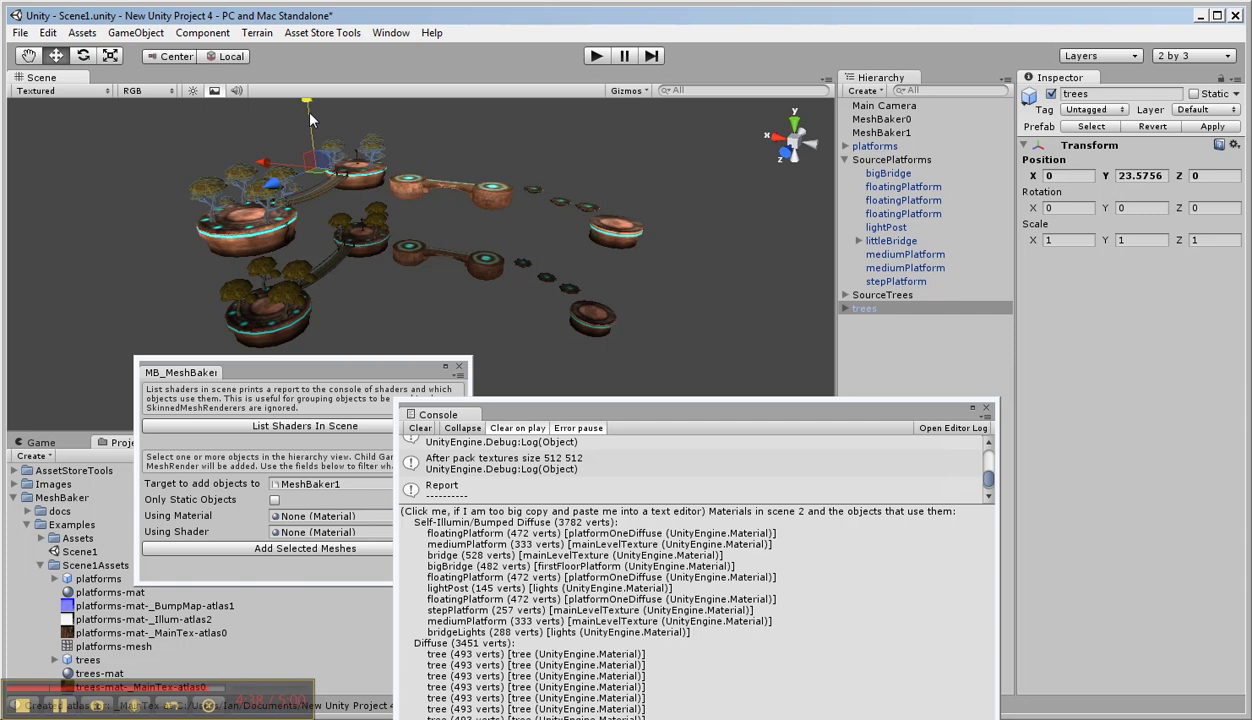